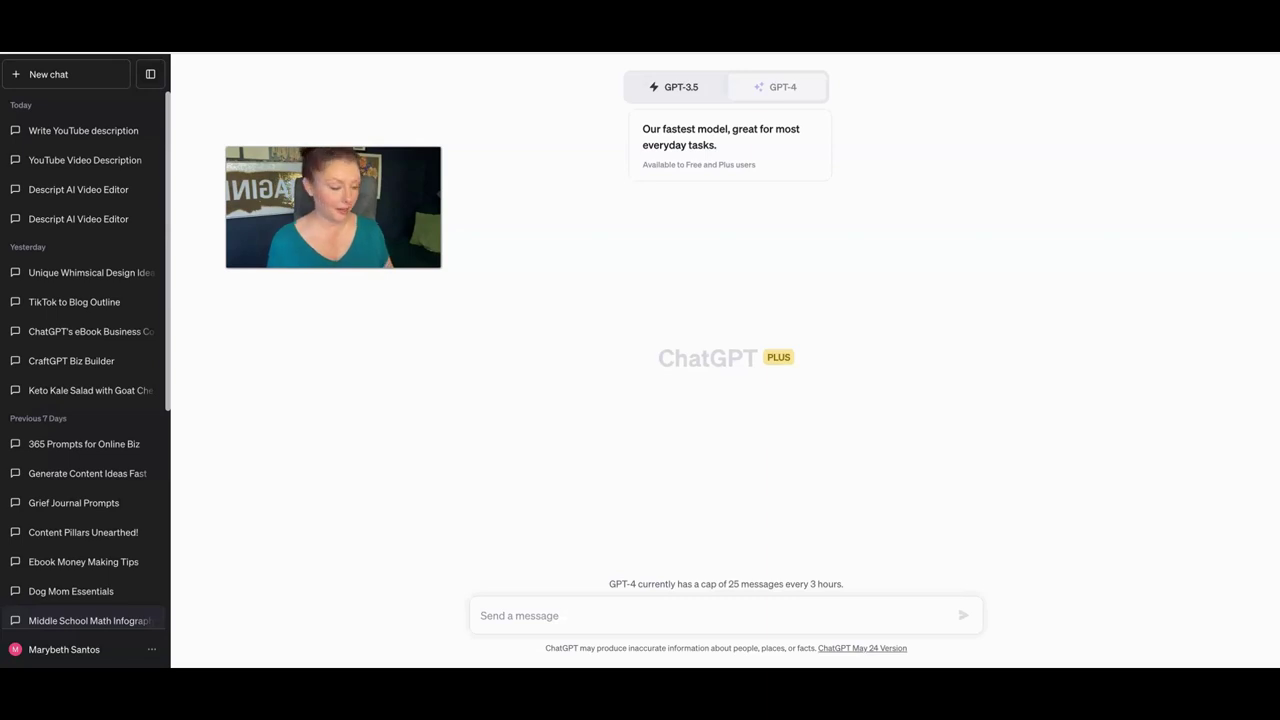
Paste a prompt requesting an infographic on the 3 phases of an online digital-product business
click(531, 614)
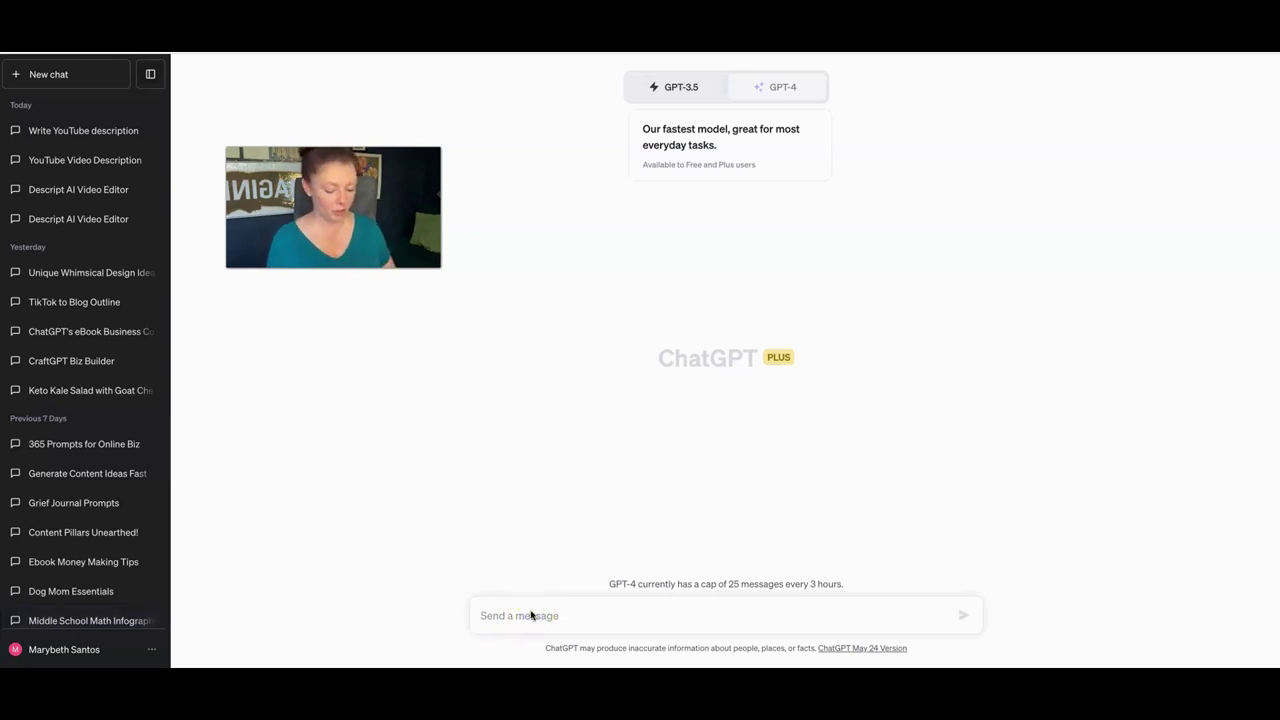
text(Good afternoon! I want to make an infographic for my audience that walks through the 3 Phases of an online business with digital products. The three phases are: PHase 1: Create your first low cost digital product, an eBook is perfect. Set it up to sell & promote on social media. PHase 2: Create a free opt in that leads to your paid product. Set up a tripwire funnel. Continue social media promotion. Phase 3: Start creating a higher cost, more robust offer. A course, workshop or challenge is perfect. Create an email series as a way to promote it.  I would like to use the infographic as an image I can share on social media. I would like it to be positive and inspiring and casual in tone. Please do not include anything regarding paid ads.)
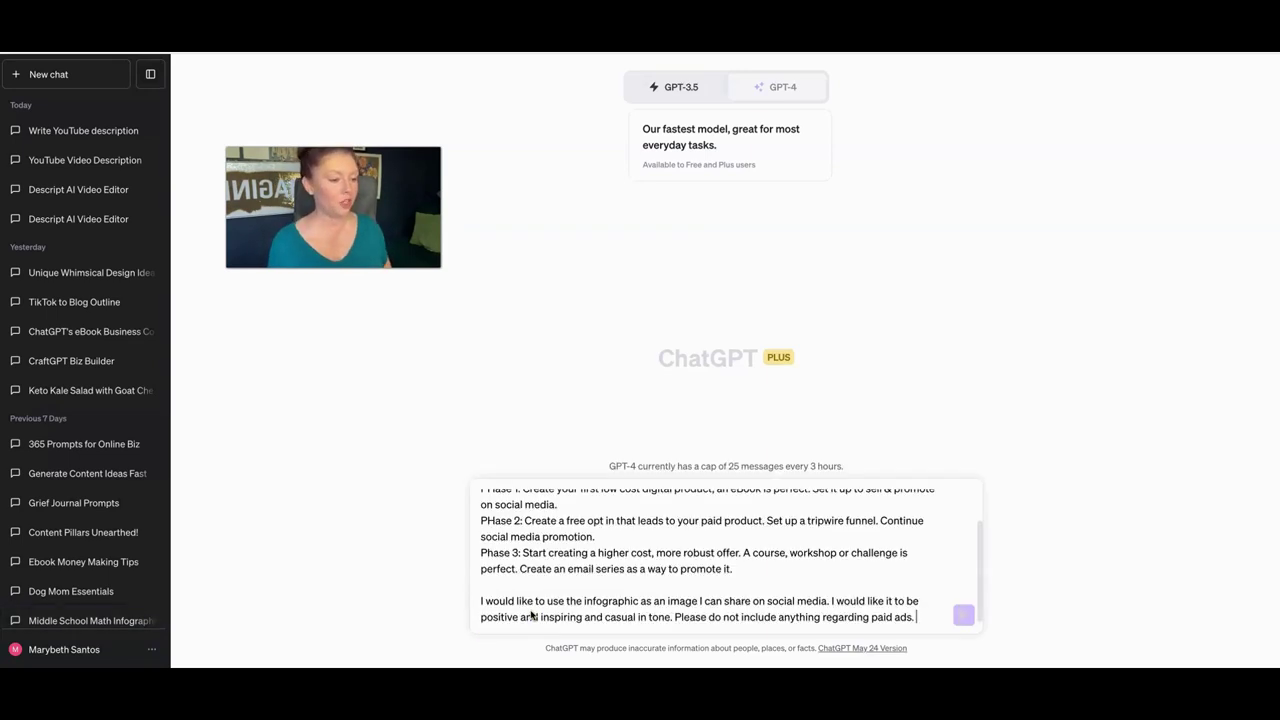
scroll(617, 582, up, 3)
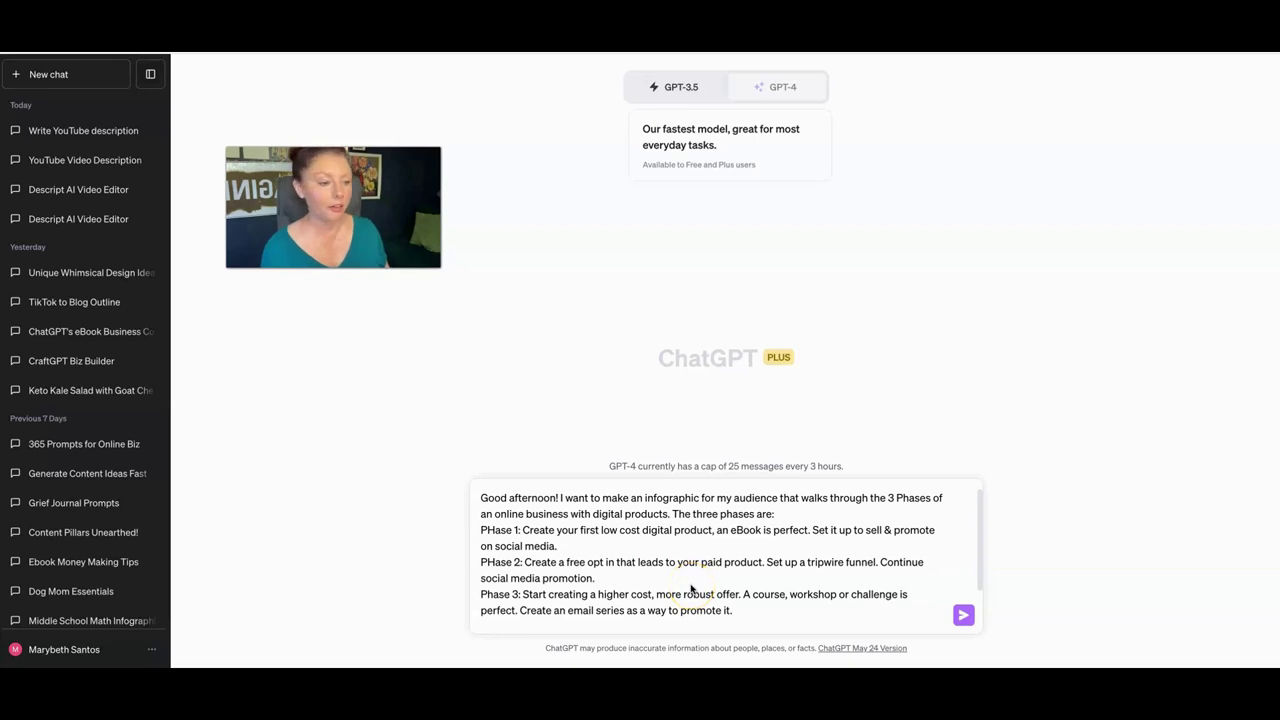
Append paragraphs asking for a positive, casual social-media infographic that avoids paid ads
text(I would like to use the infographic as an image I can share on social media. I would like it to be)
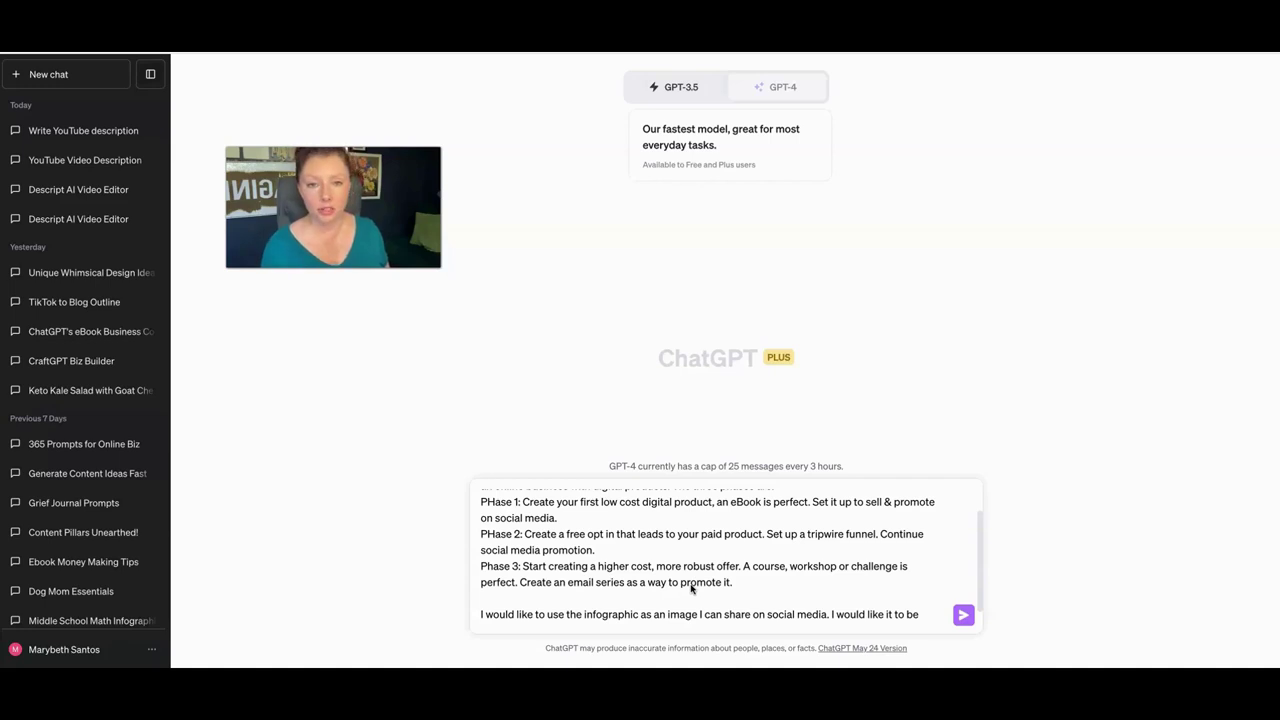
text(positive and inspiring and casual in tone. Please do not include anything regarding paid ads.)
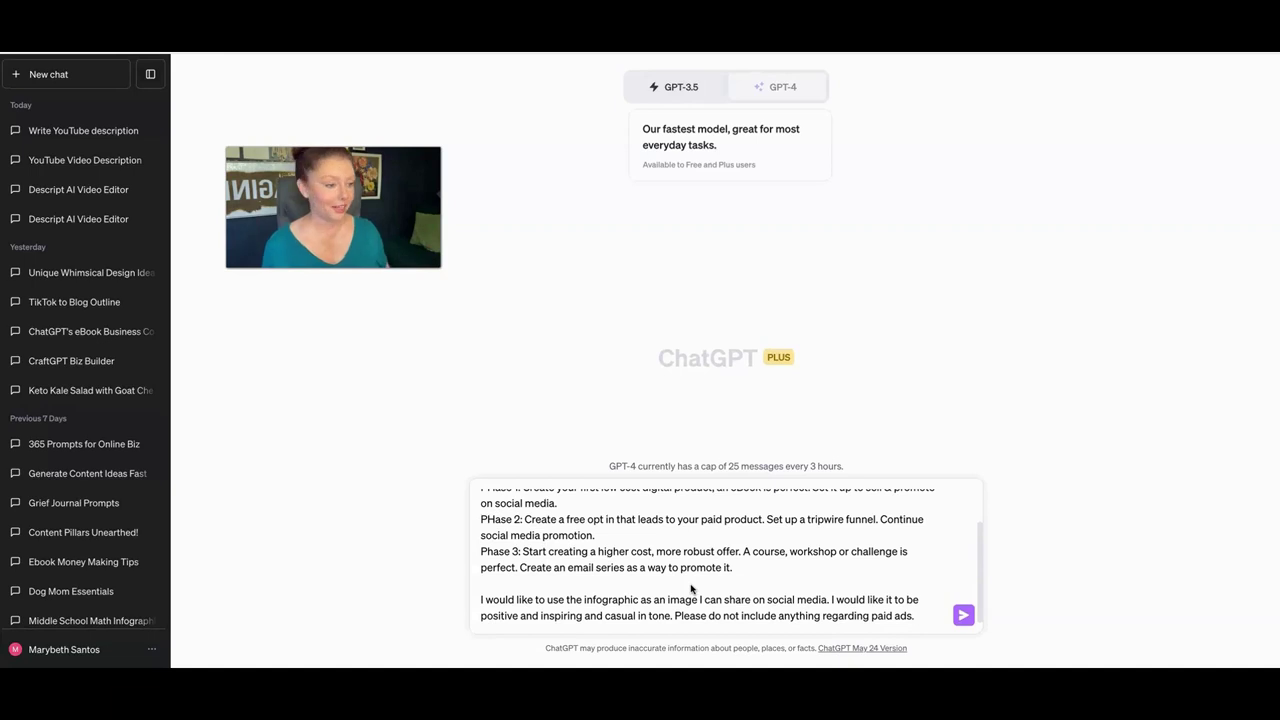
scroll(691, 589, up, 2)
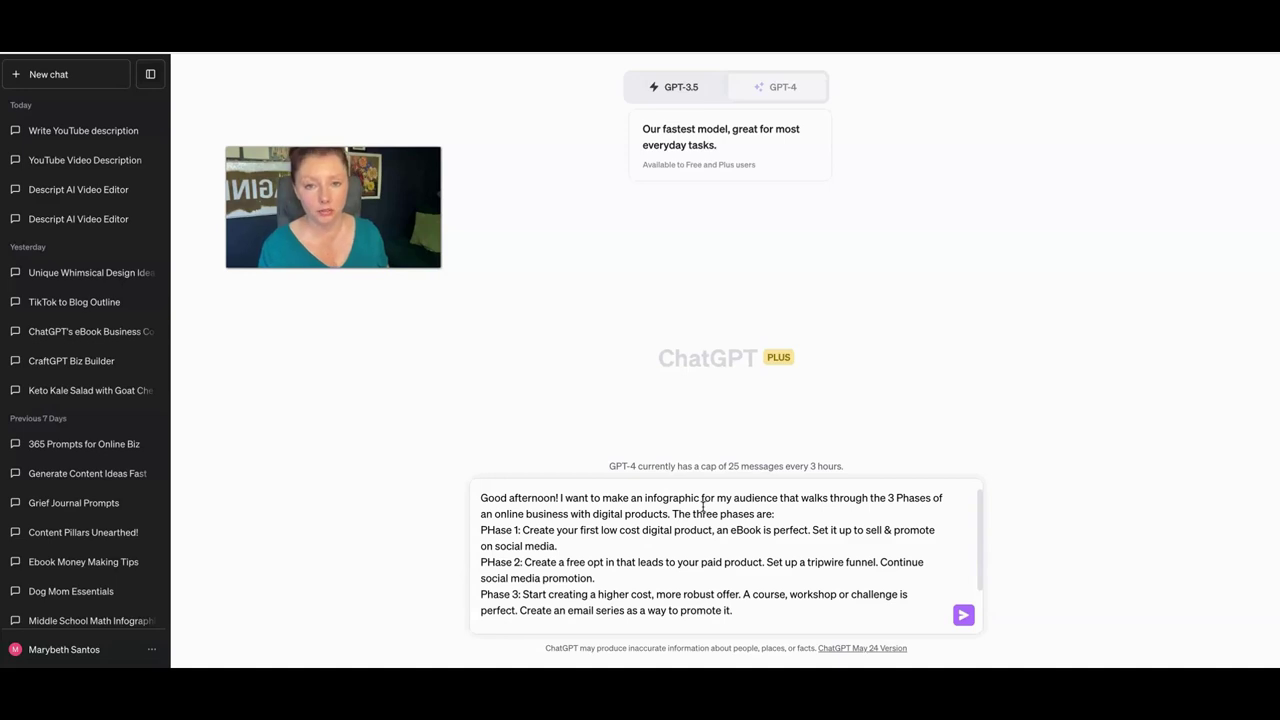
text(I would like to use the infographic as an image I can share on social media. I would like it to be positive and inspiring and casual in tone. Please do not include anything regarding paid ads.)
click(774, 545)
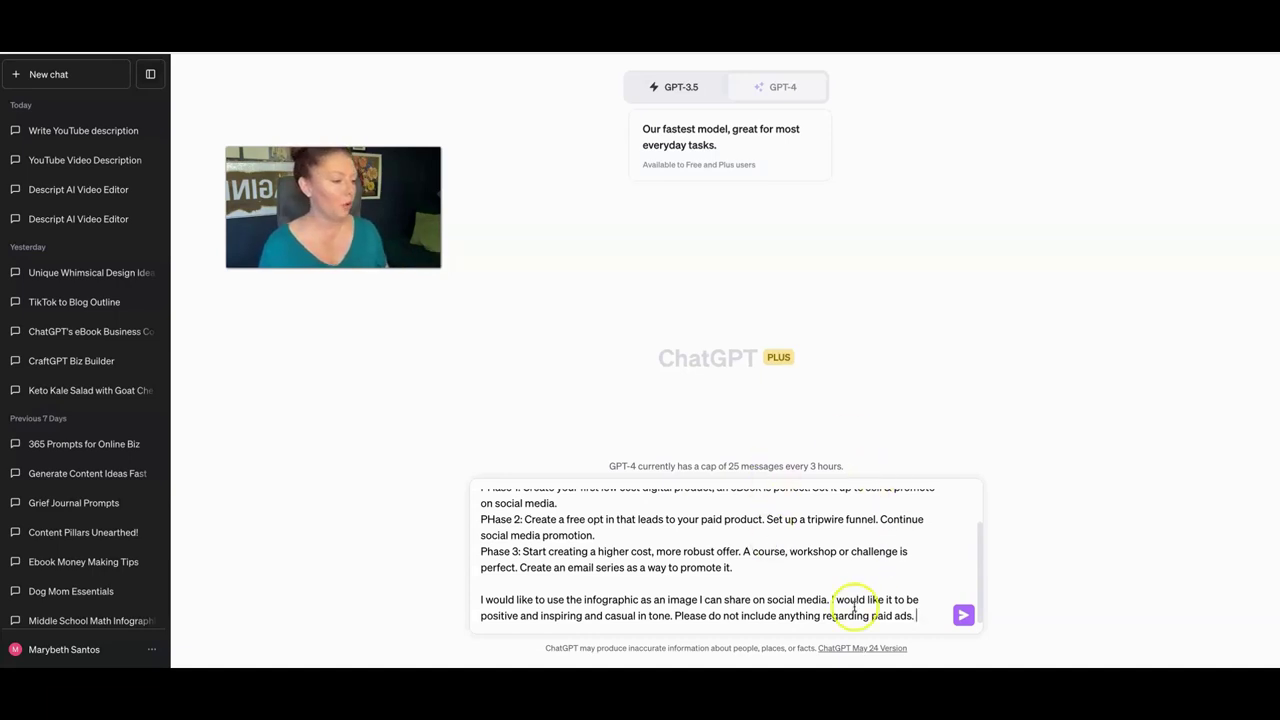
Submit the prompt and review the returned outline with three phases, design tips and call-to-action
click(965, 616)
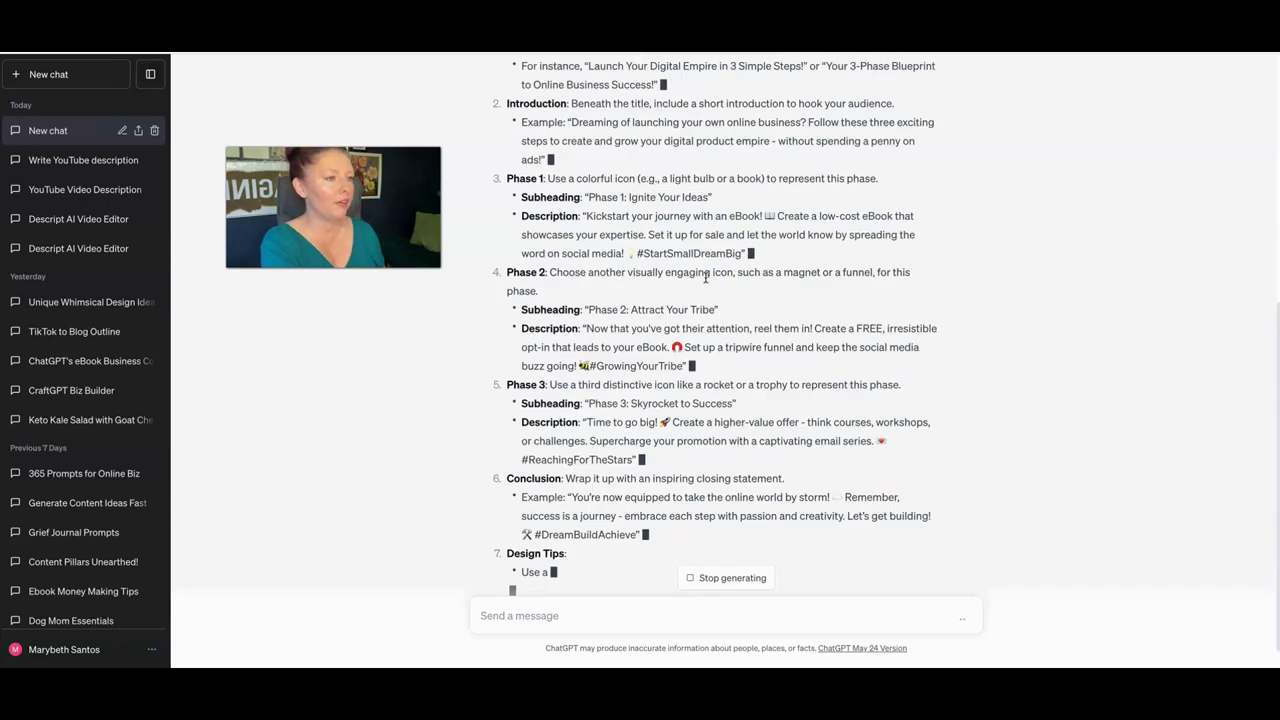
scroll(705, 240, up, 2)
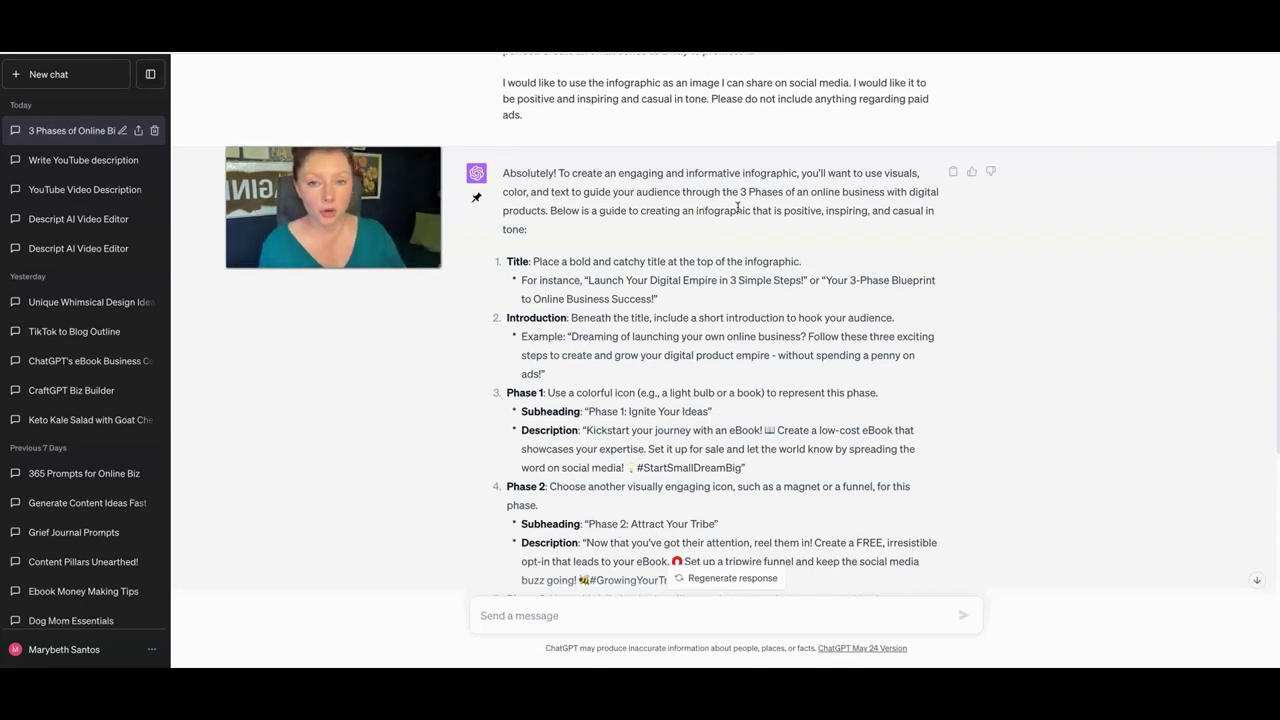
scroll(737, 207, down, 3)
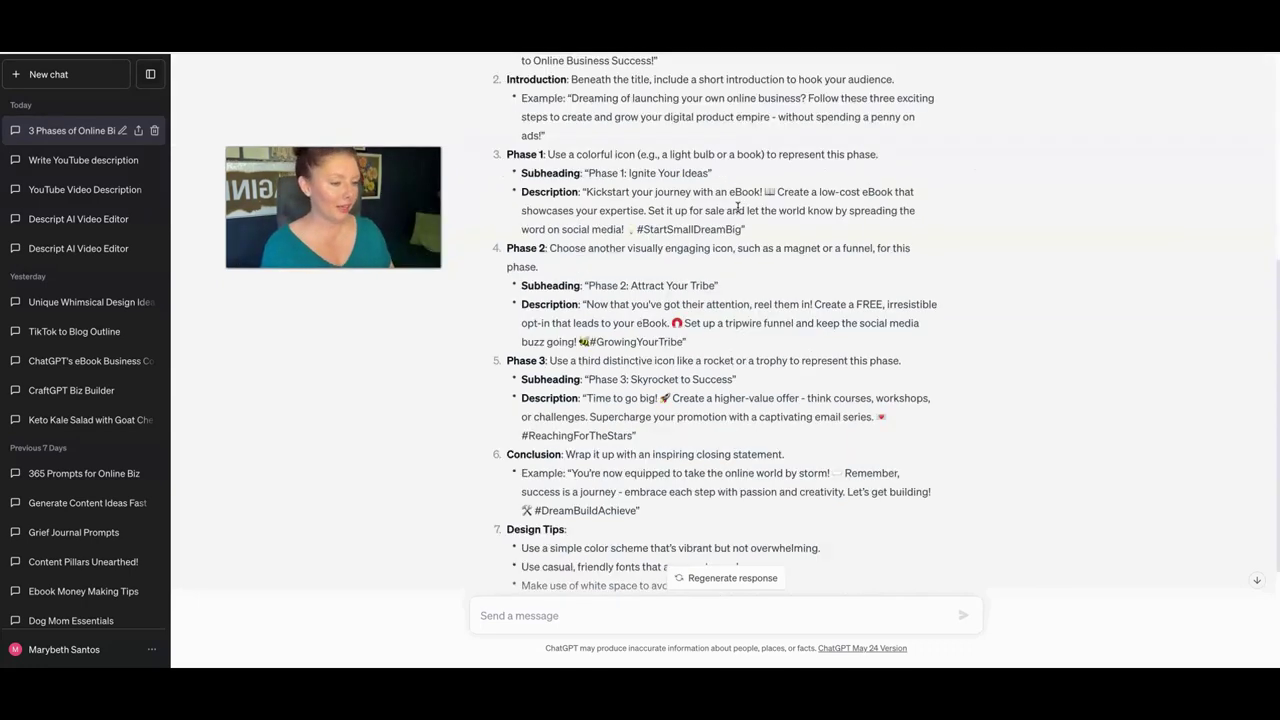
scroll(737, 207, down, 3)
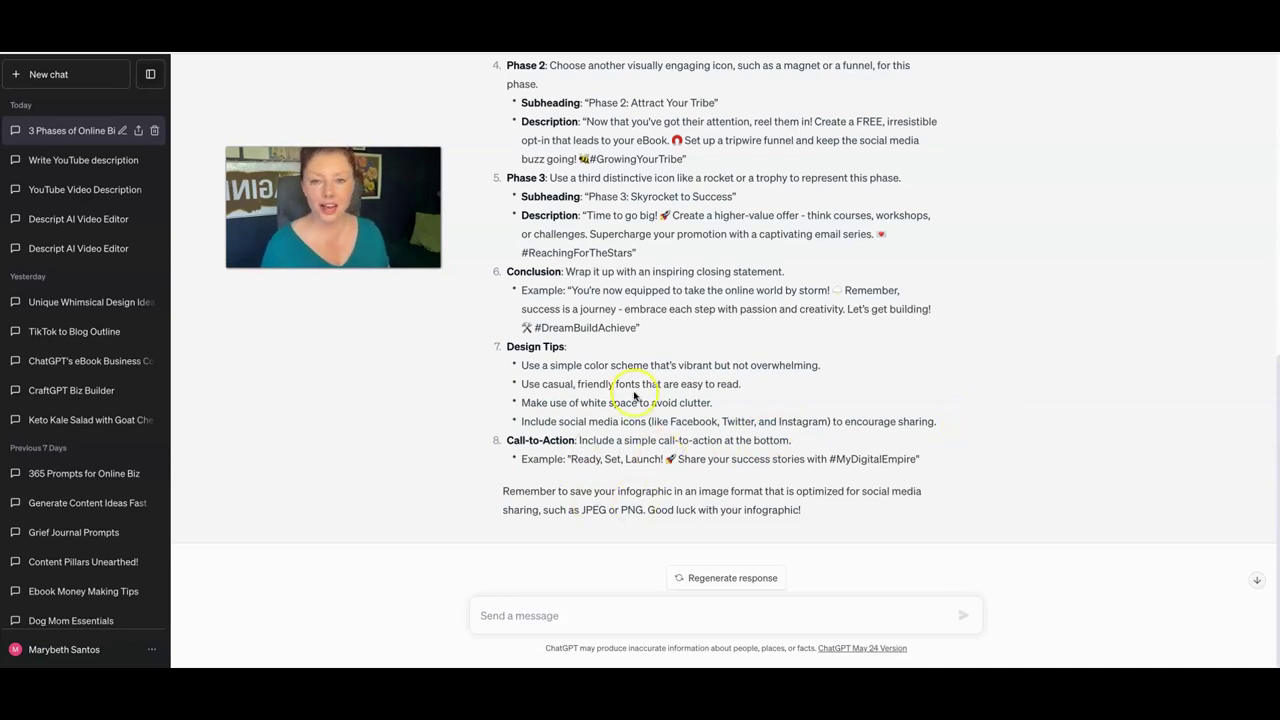
scroll(634, 395, up, 3)
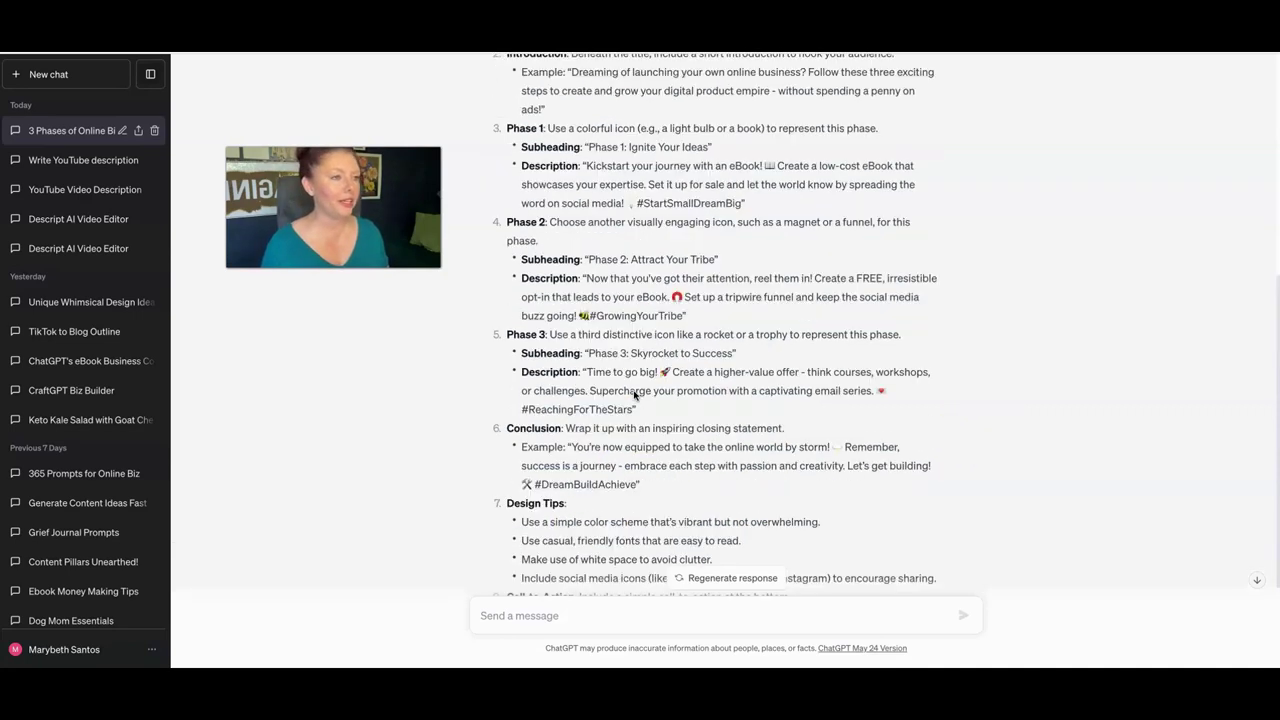
scroll(634, 395, up, 4)
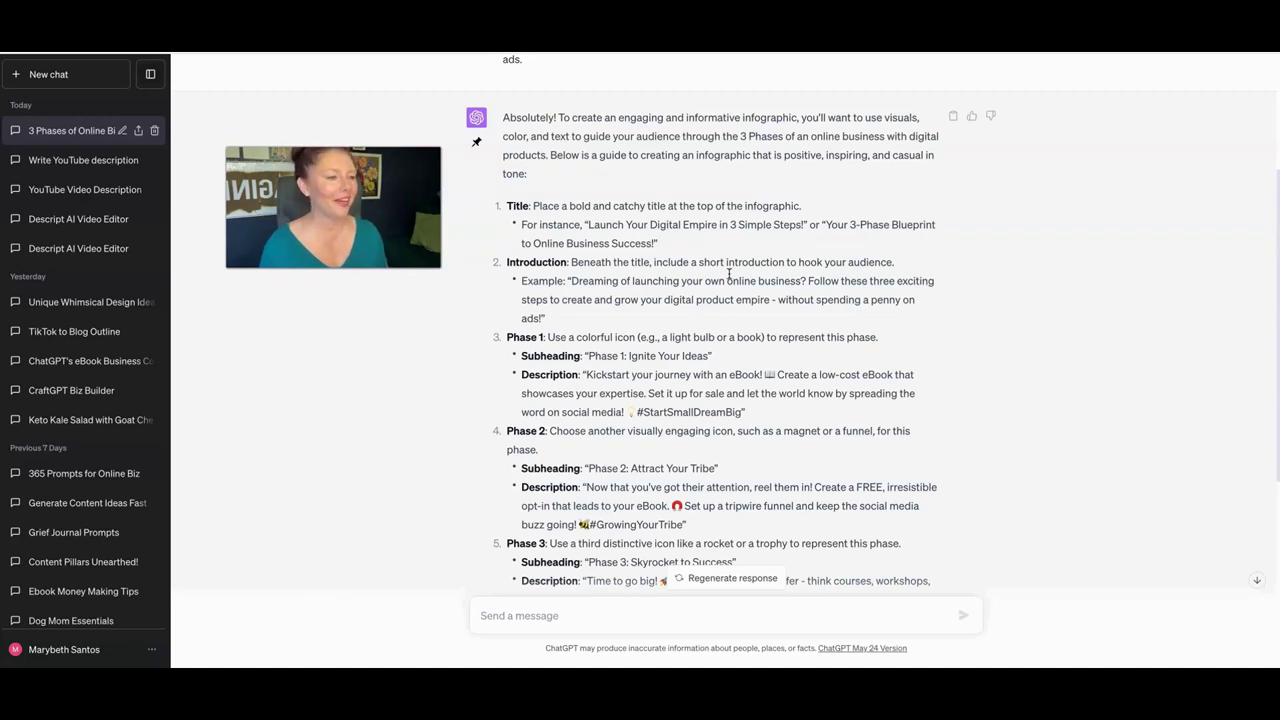
scroll(650, 390, down, 2)
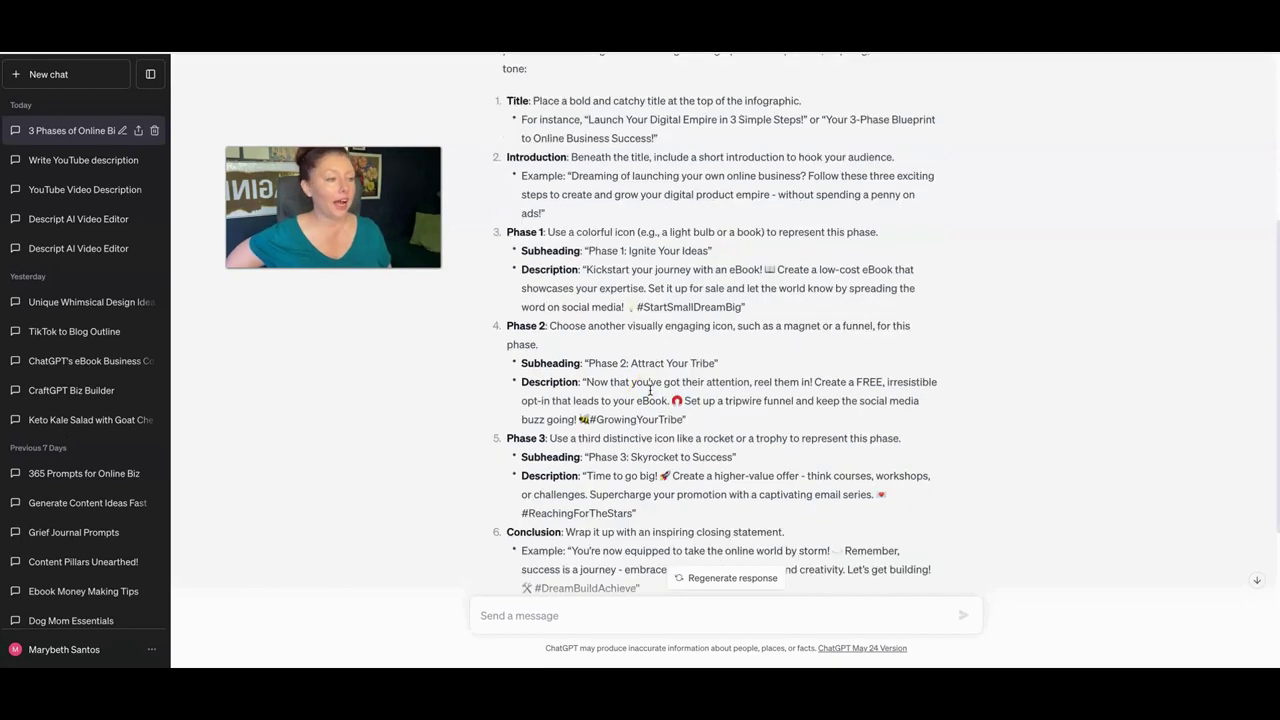
scroll(650, 390, down, 1)
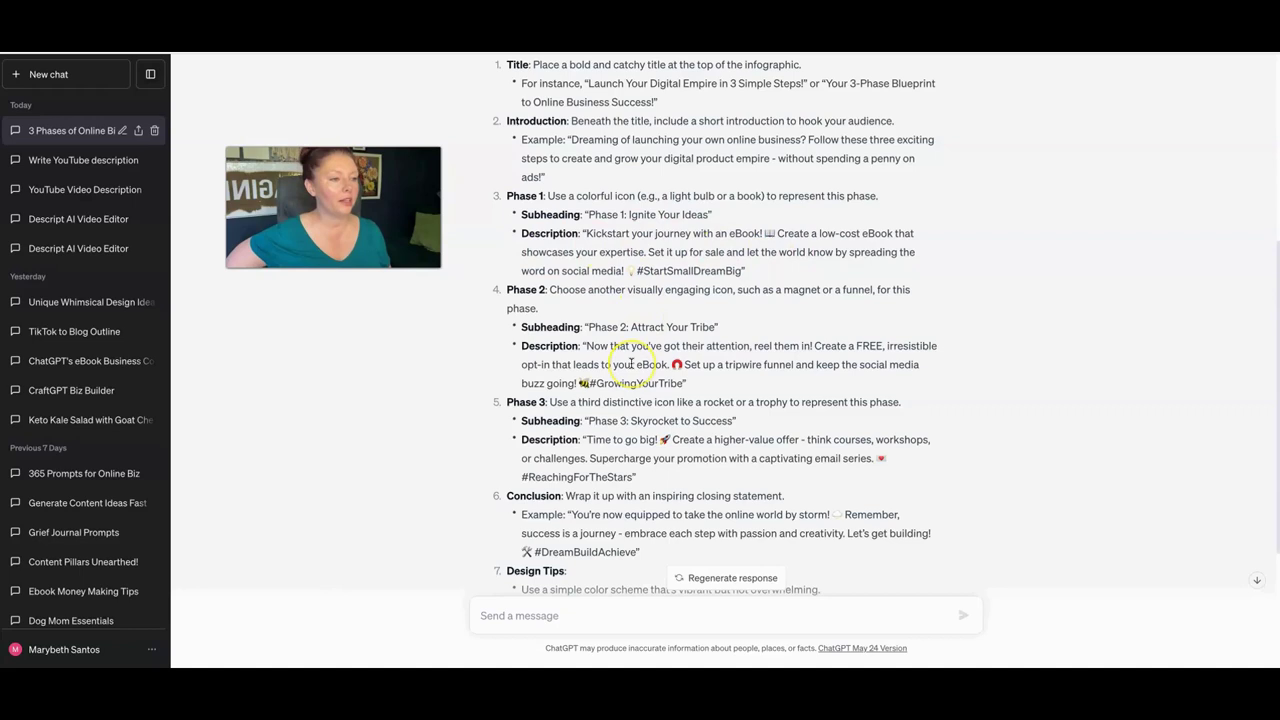
scroll(631, 363, down, 2)
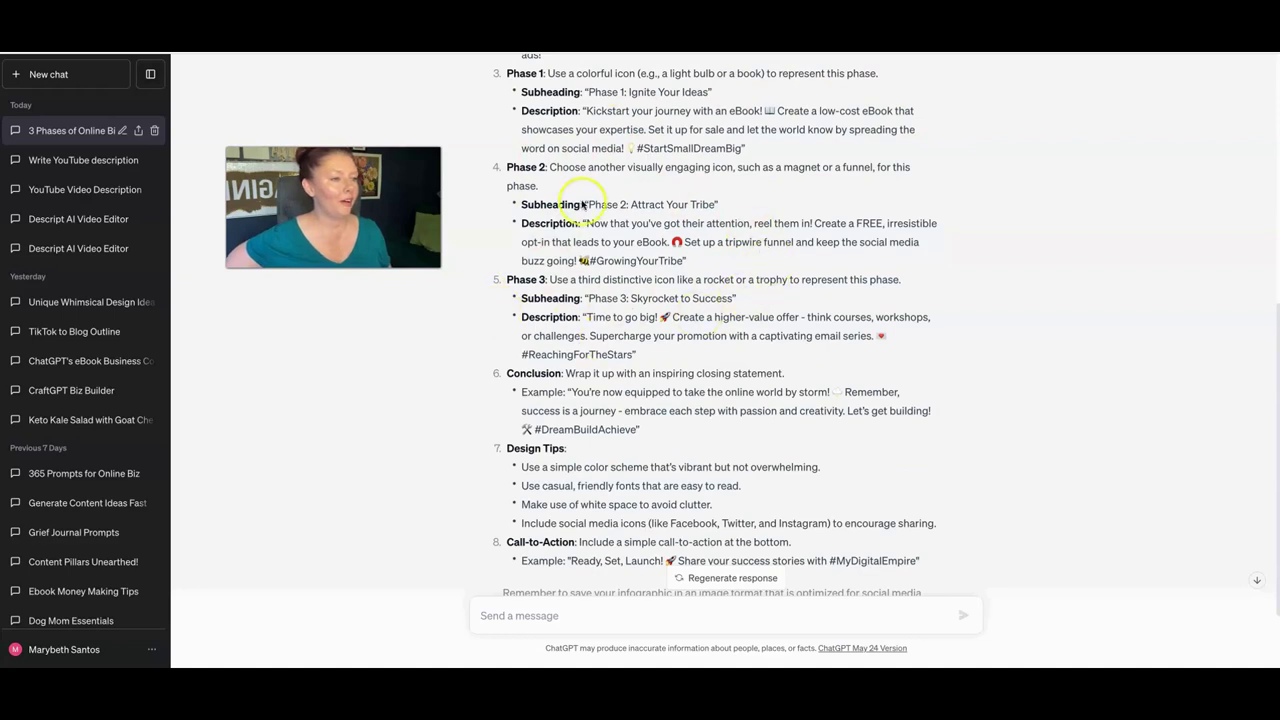
scroll(578, 366, down, 2)
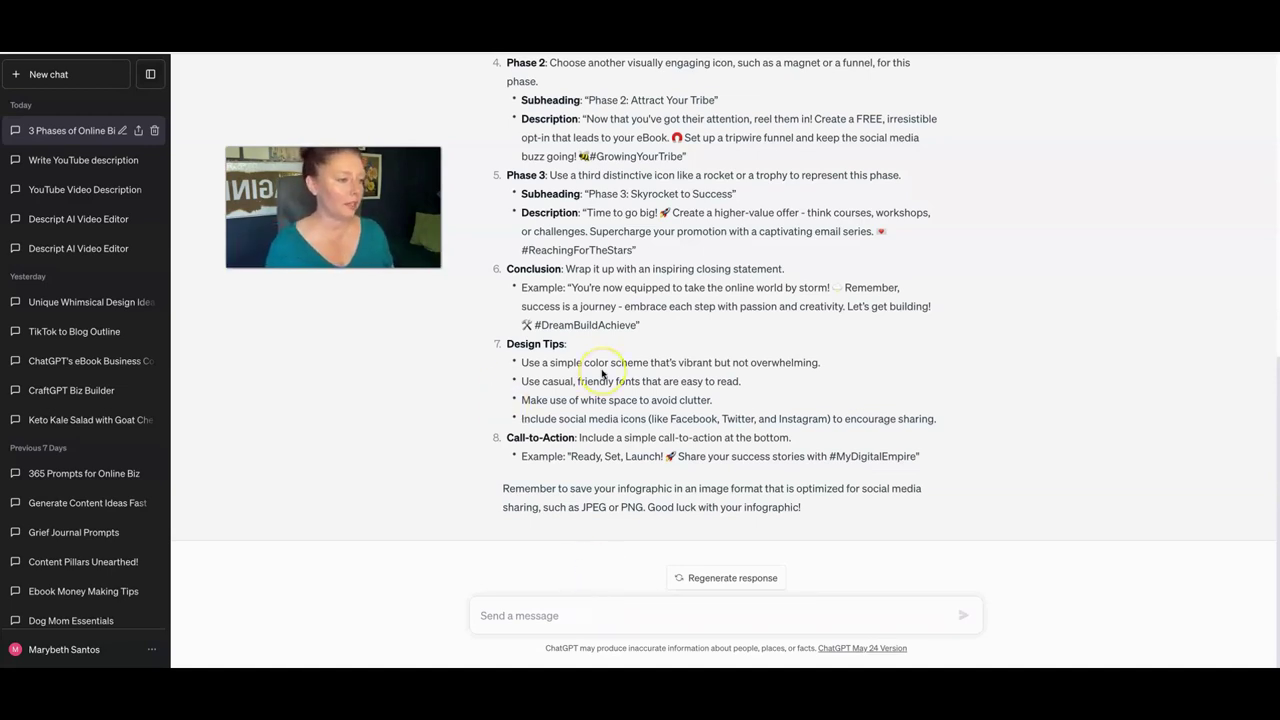
Scroll up through the 'Middle School Math Demystified!' infographic outline chat
scroll(602, 373, up, 3)
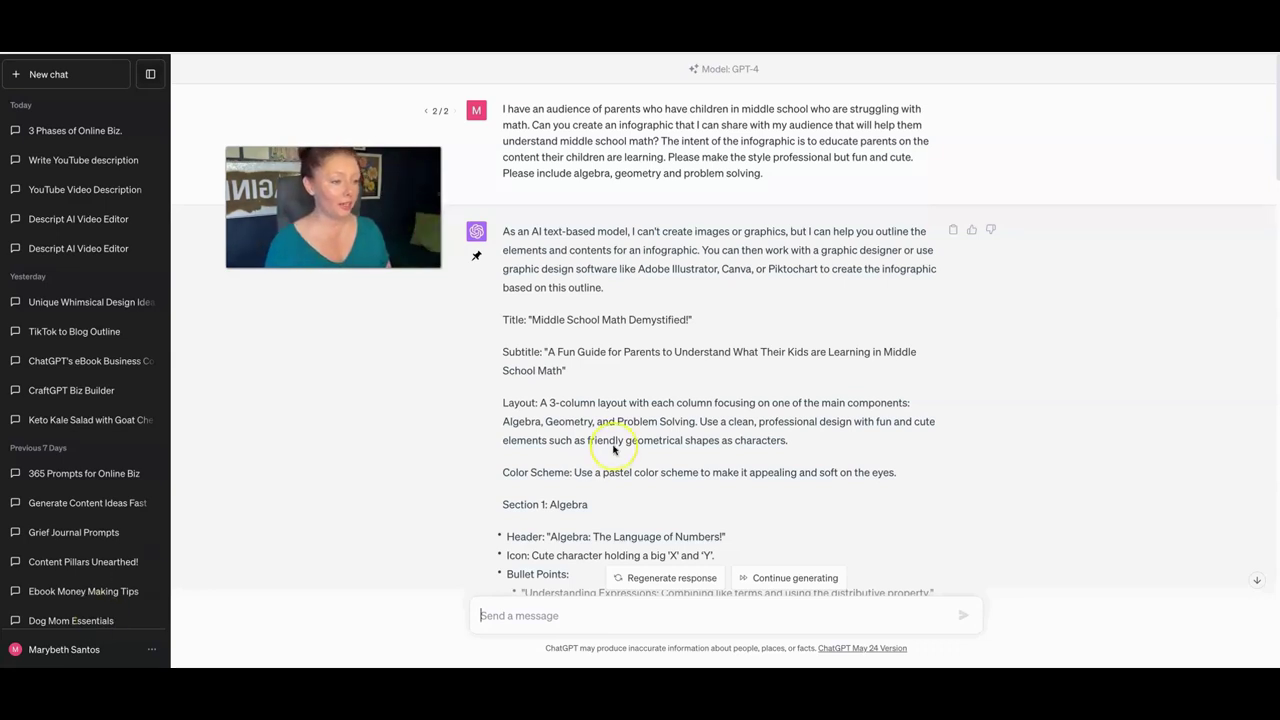
Scroll through the math infographic outline, then through the autoimmune self-care tips chat
scroll(613, 450, down, 1)
scroll(613, 450, up, 1)
scroll(613, 450, down, 3)
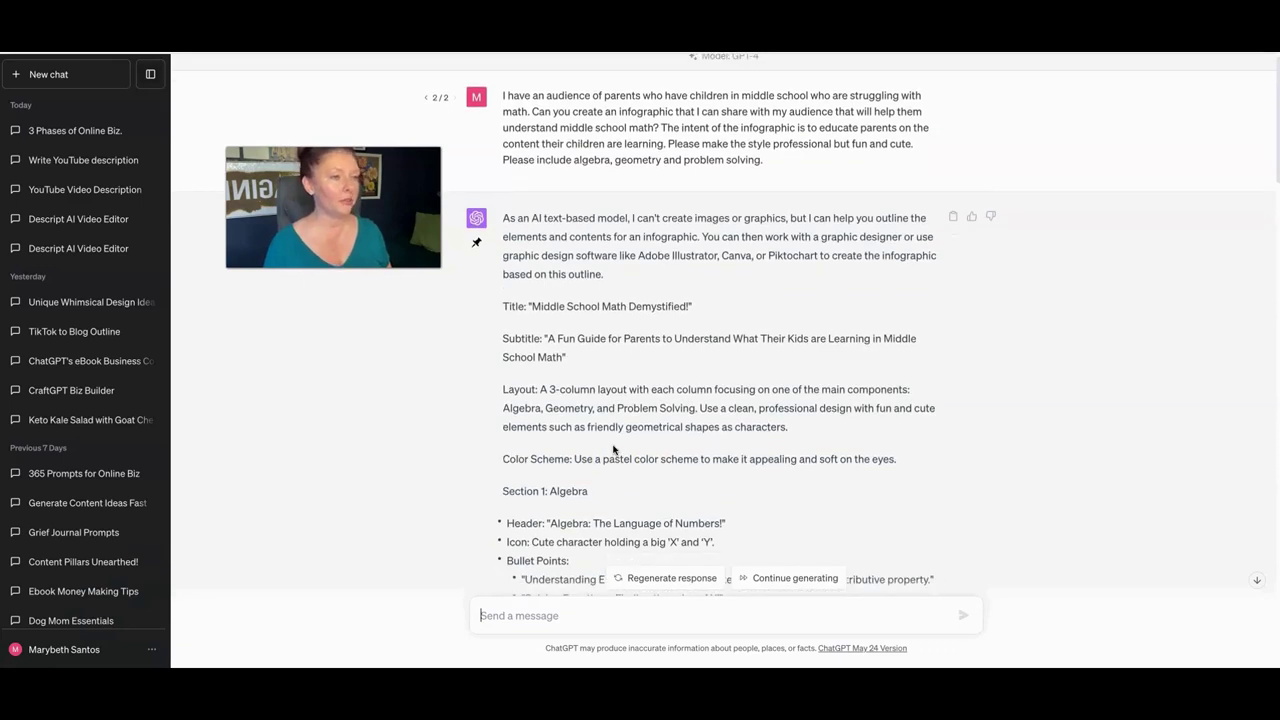
scroll(613, 450, down, 1)
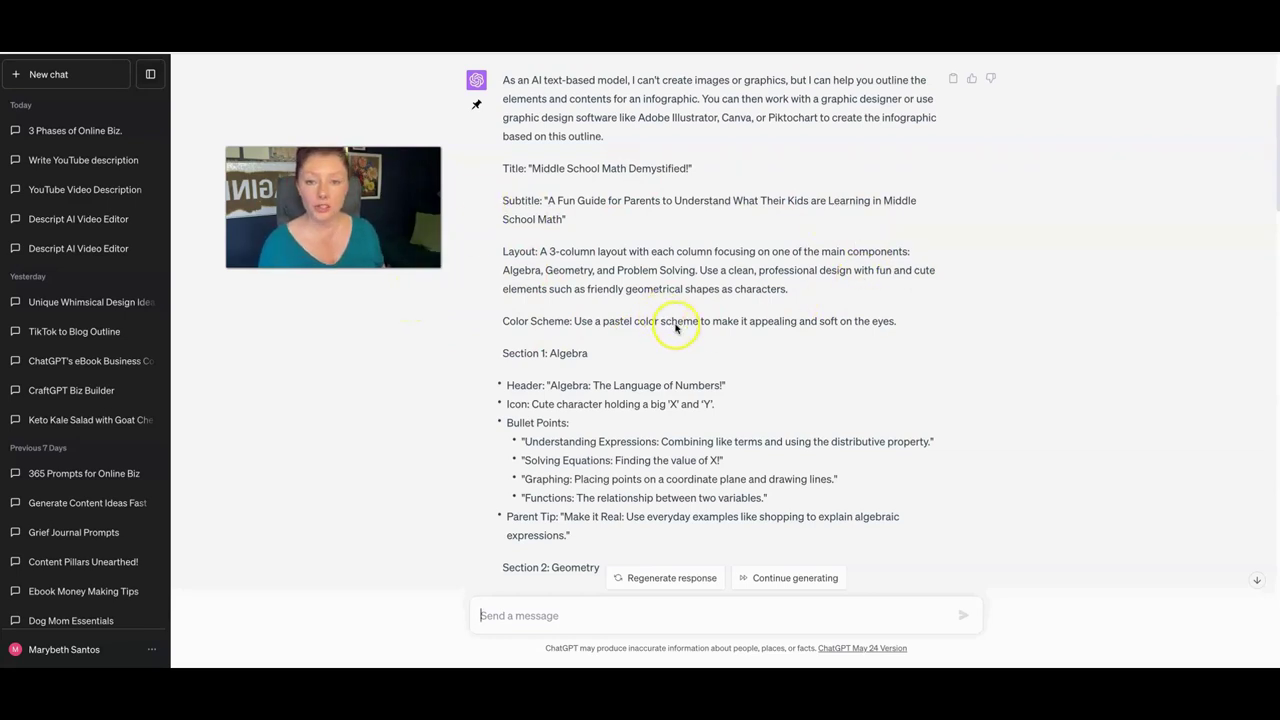
scroll(659, 392, down, 3)
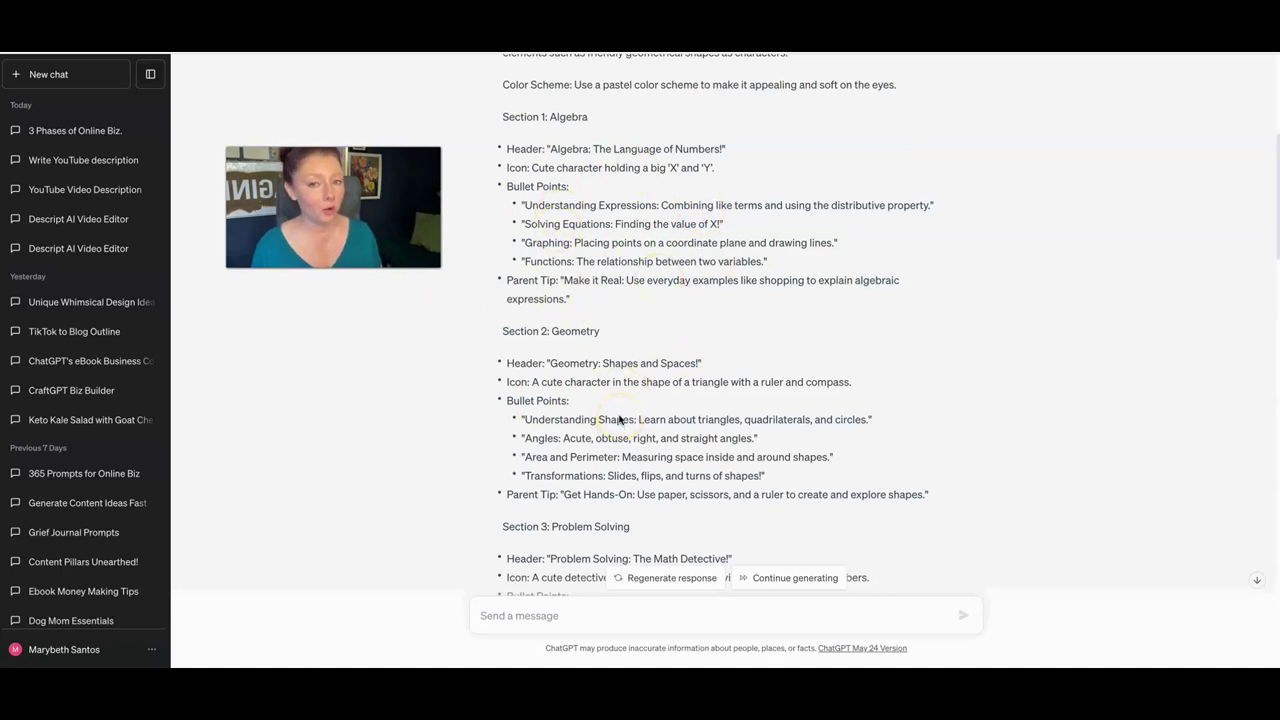
scroll(619, 420, down, 1)
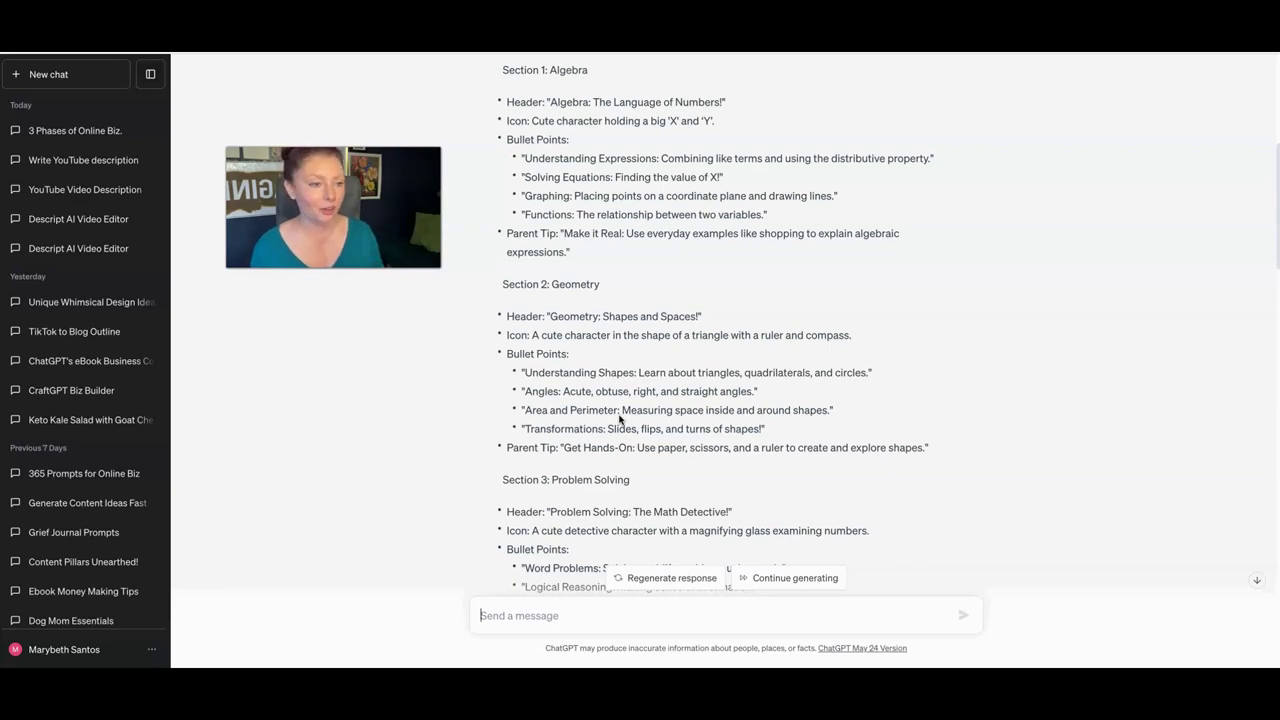
scroll(620, 420, down, 3)
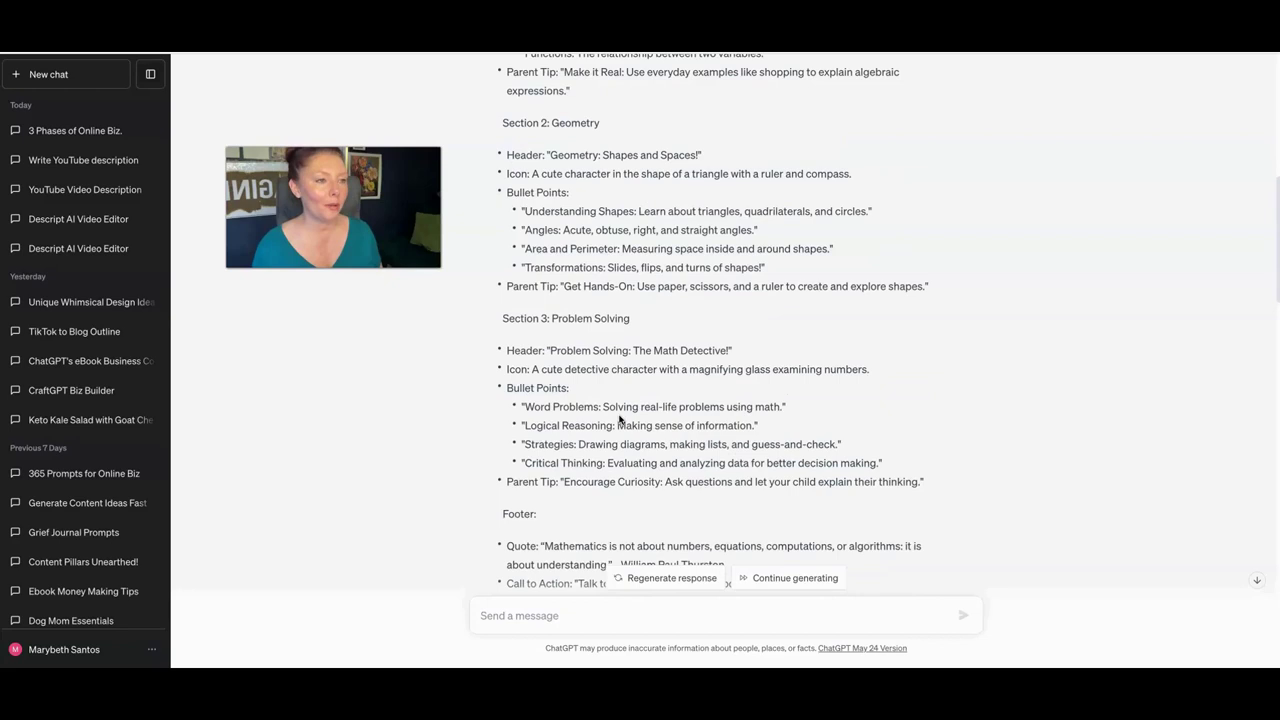
scroll(620, 420, down, 3)
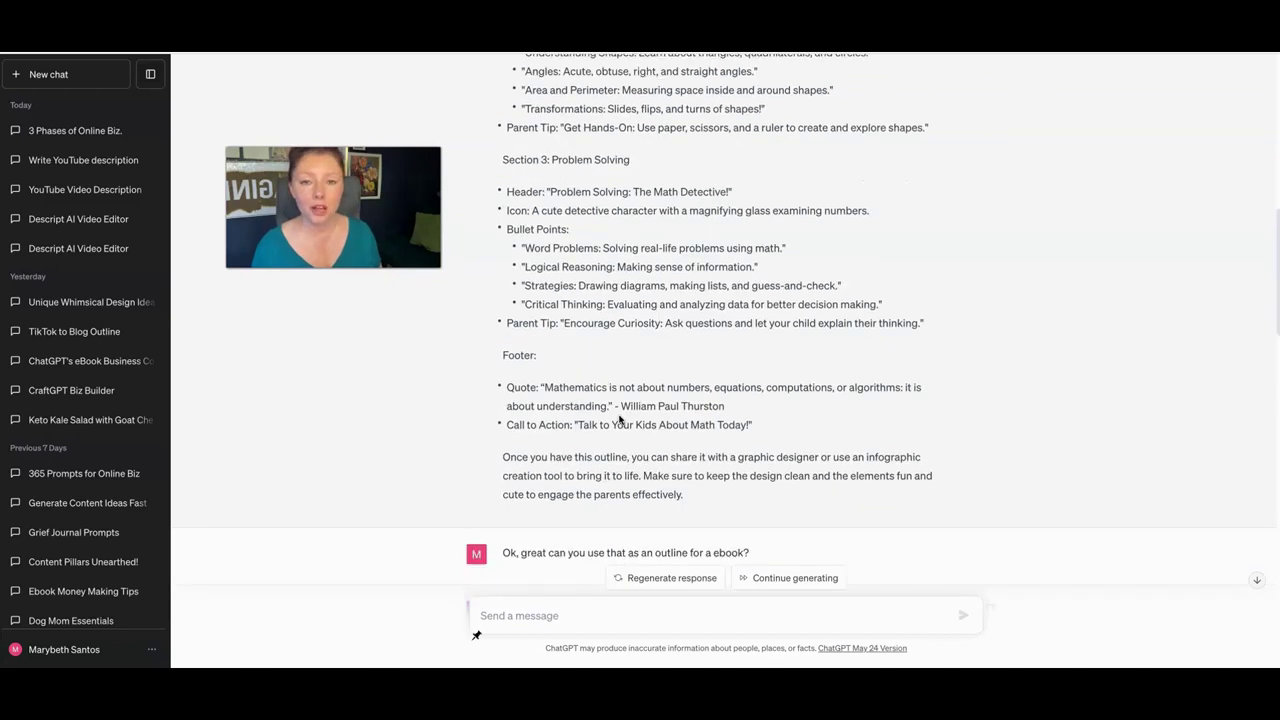
scroll(620, 420, down, 1)
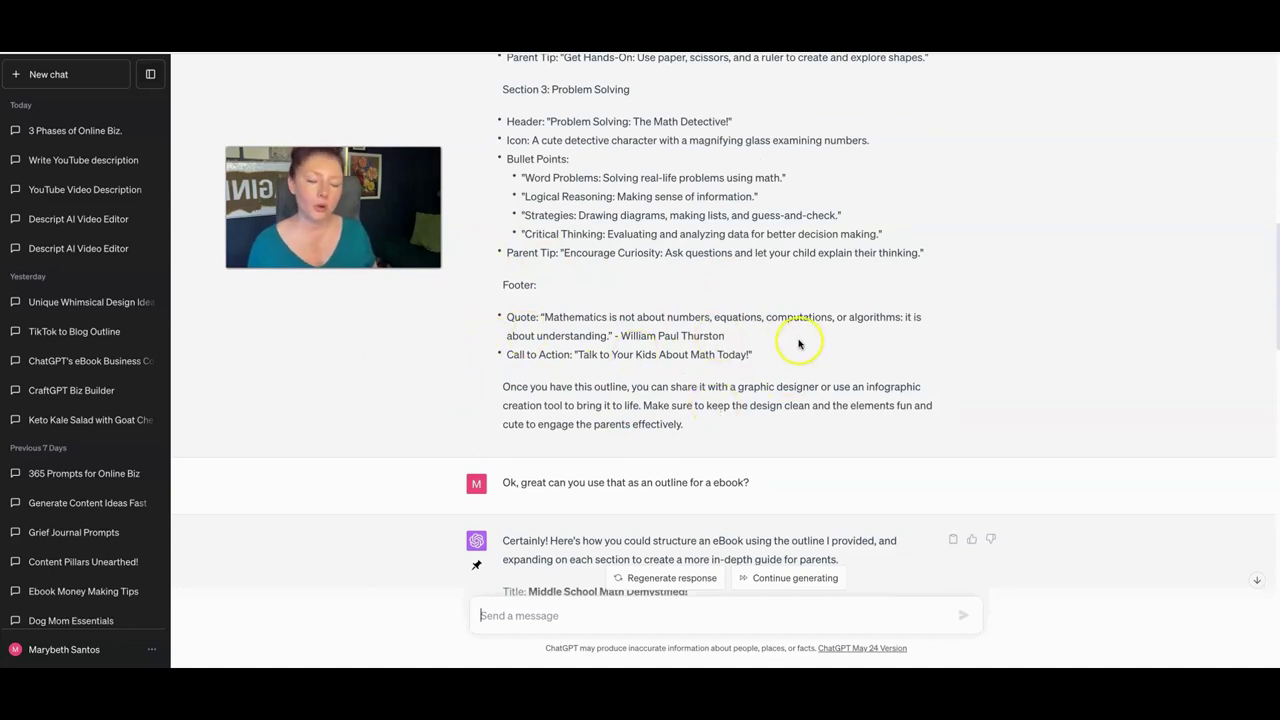
scroll(700, 340, up, 1)
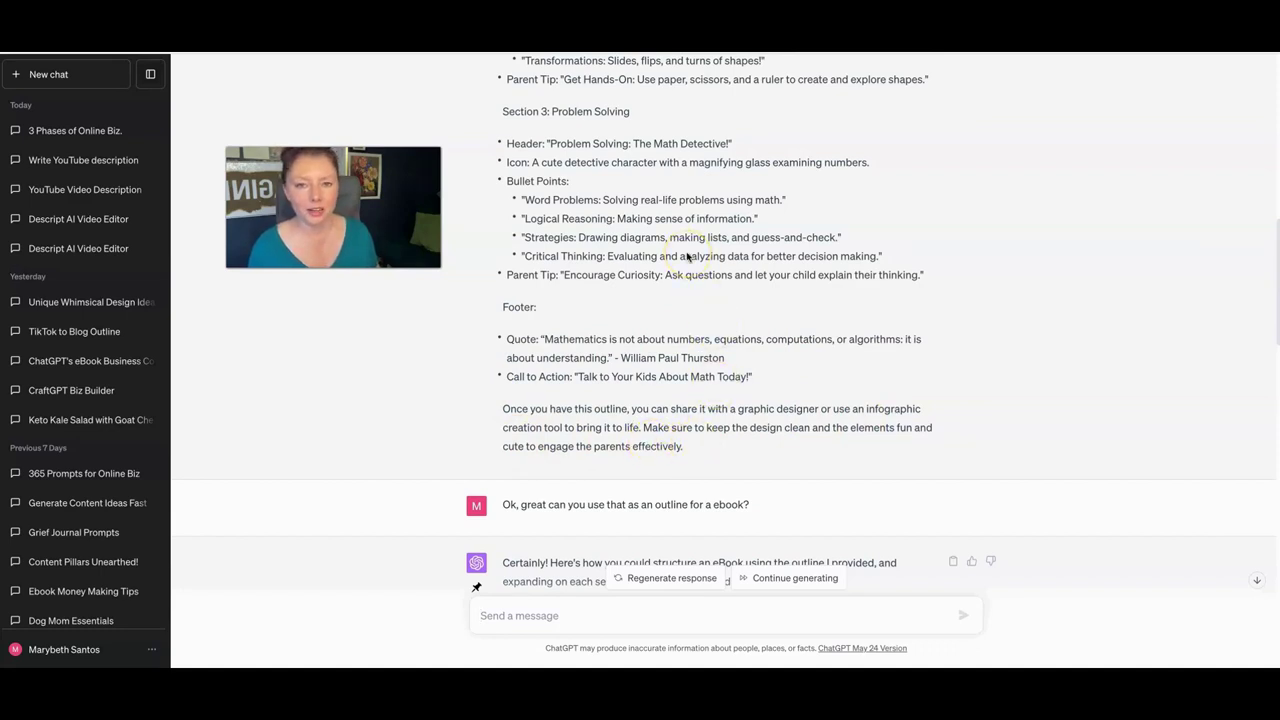
scroll(687, 257, up, 1)
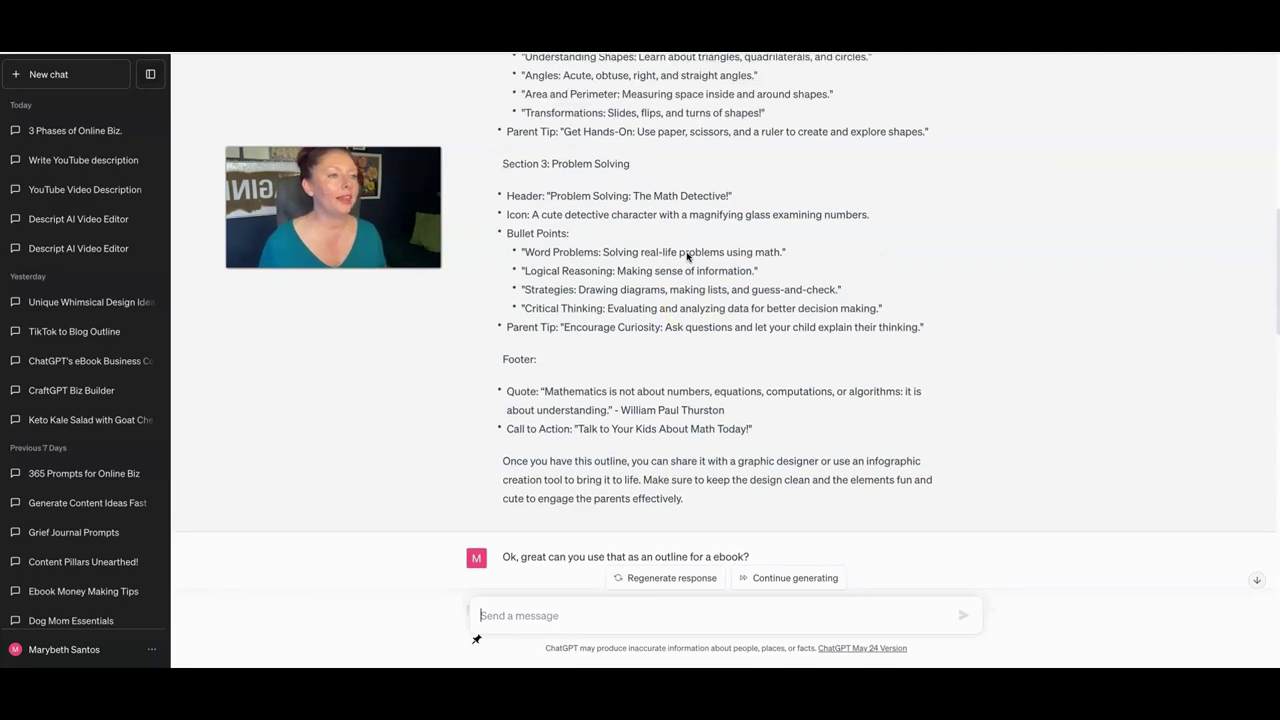
scroll(687, 257, up, 2)
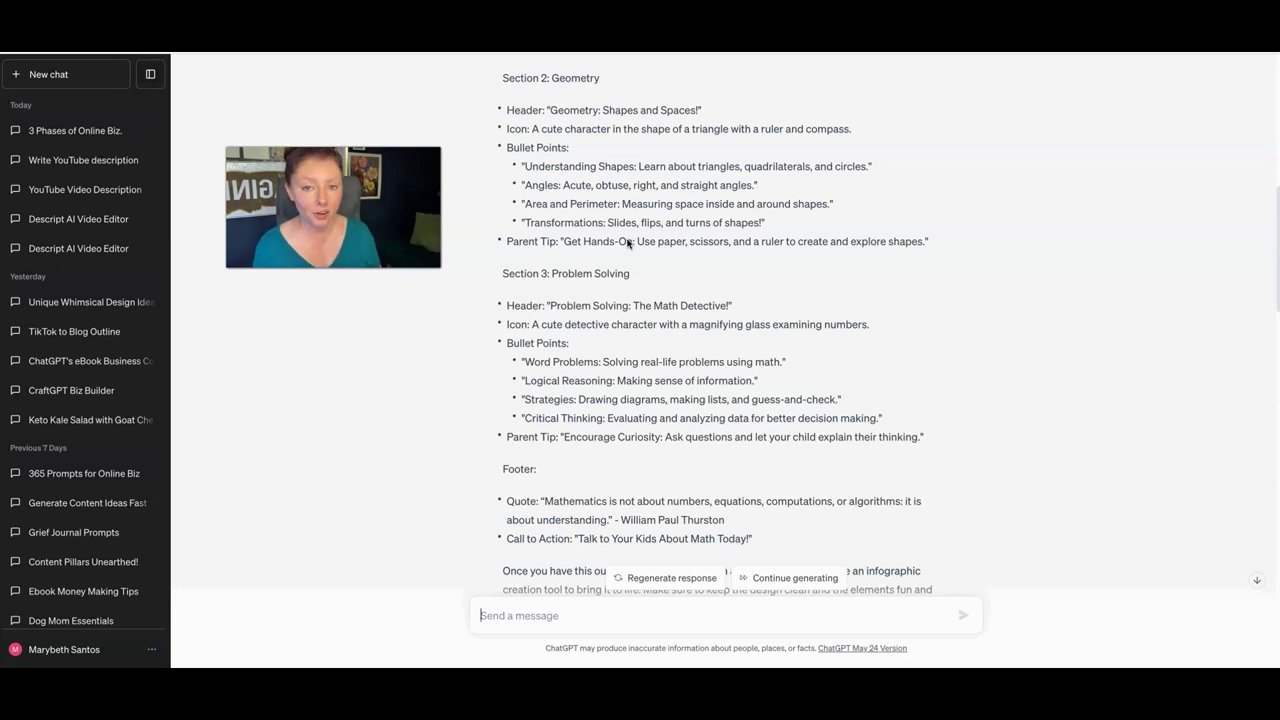
scroll(628, 243, down, 3)
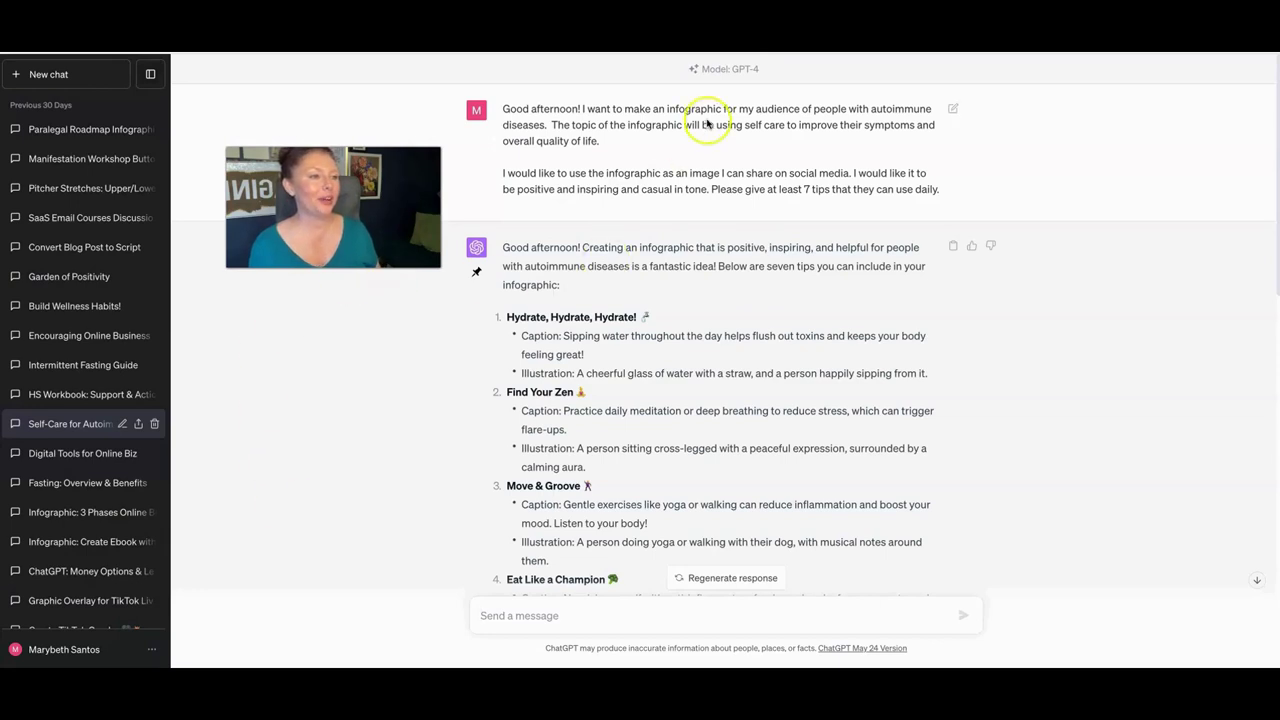
click(720, 272)
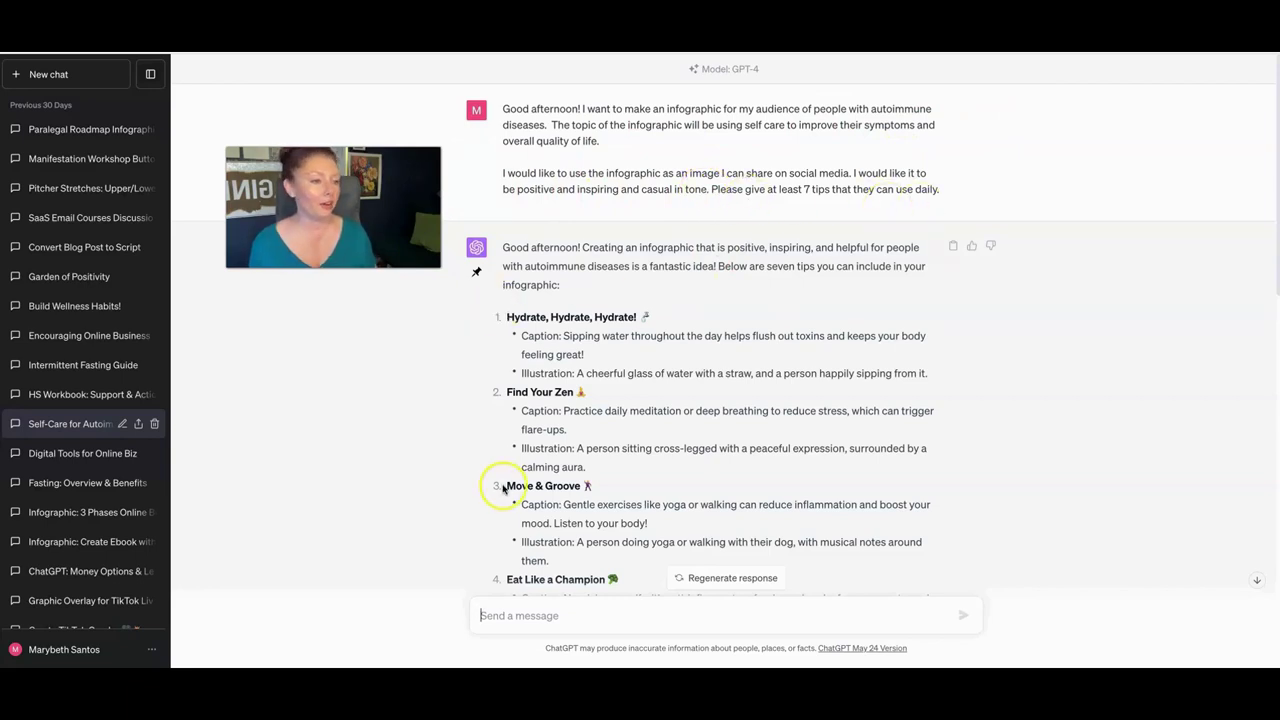
scroll(503, 486, down, 2)
scroll(503, 486, down, 2)
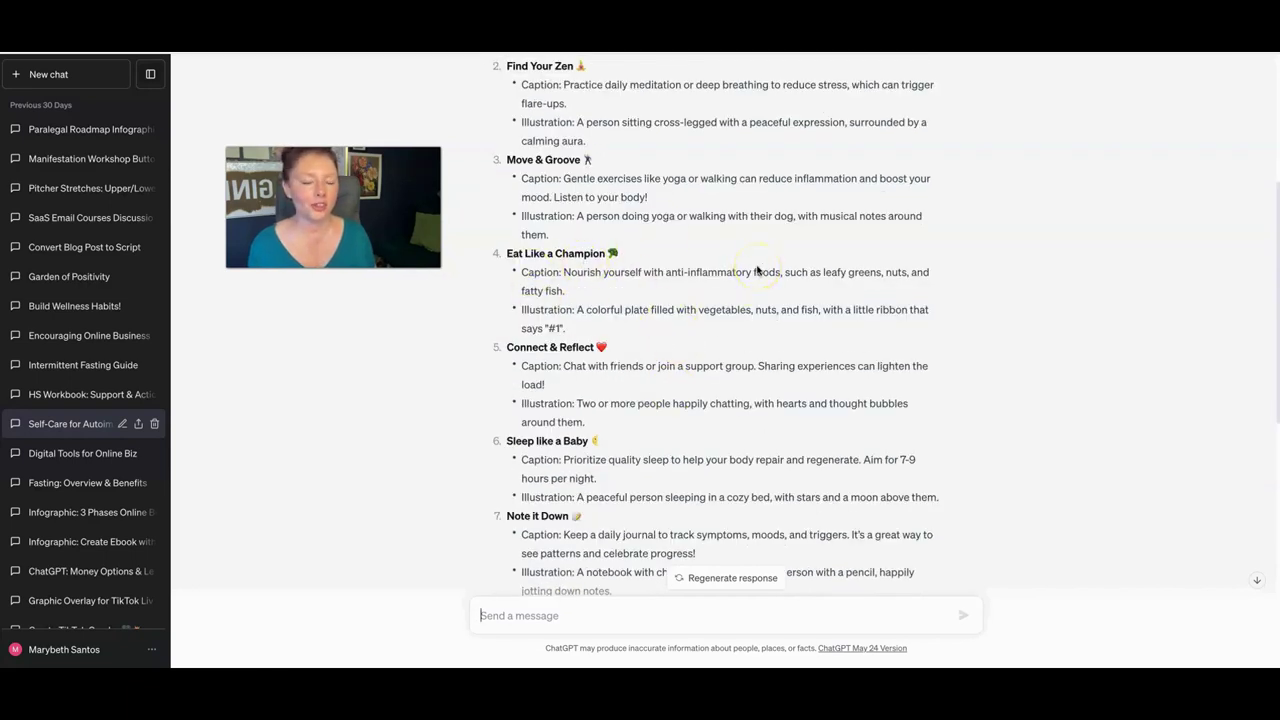
scroll(757, 270, down, 1)
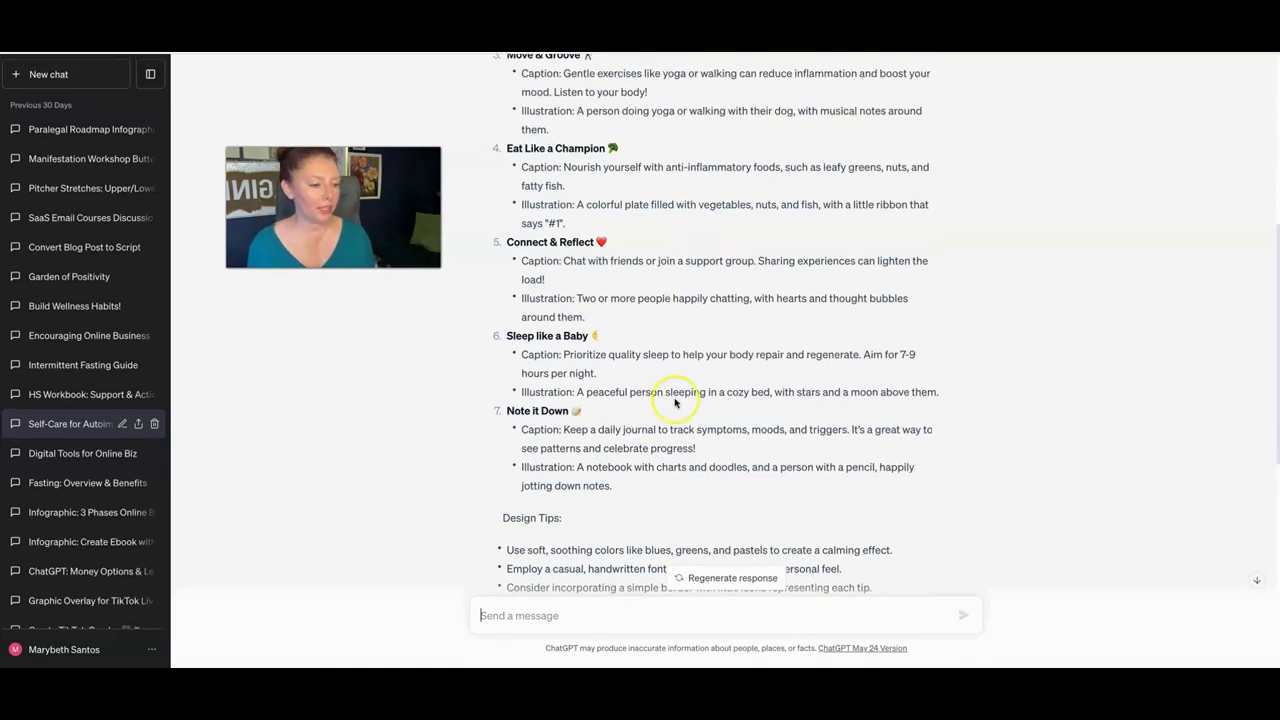
scroll(677, 400, down, 2)
scroll(675, 401, down, 2)
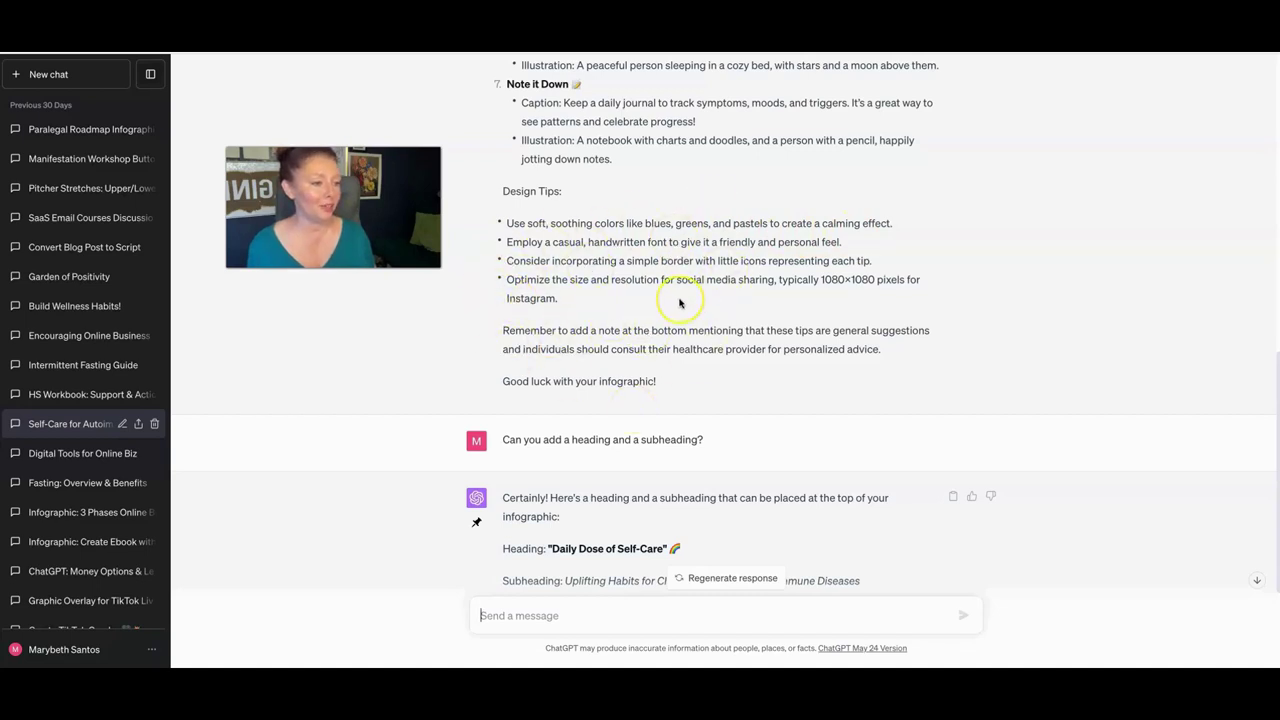
Scroll back through the seven autoimmune self-care tips before moving to the Canva design
scroll(679, 302, down, 1)
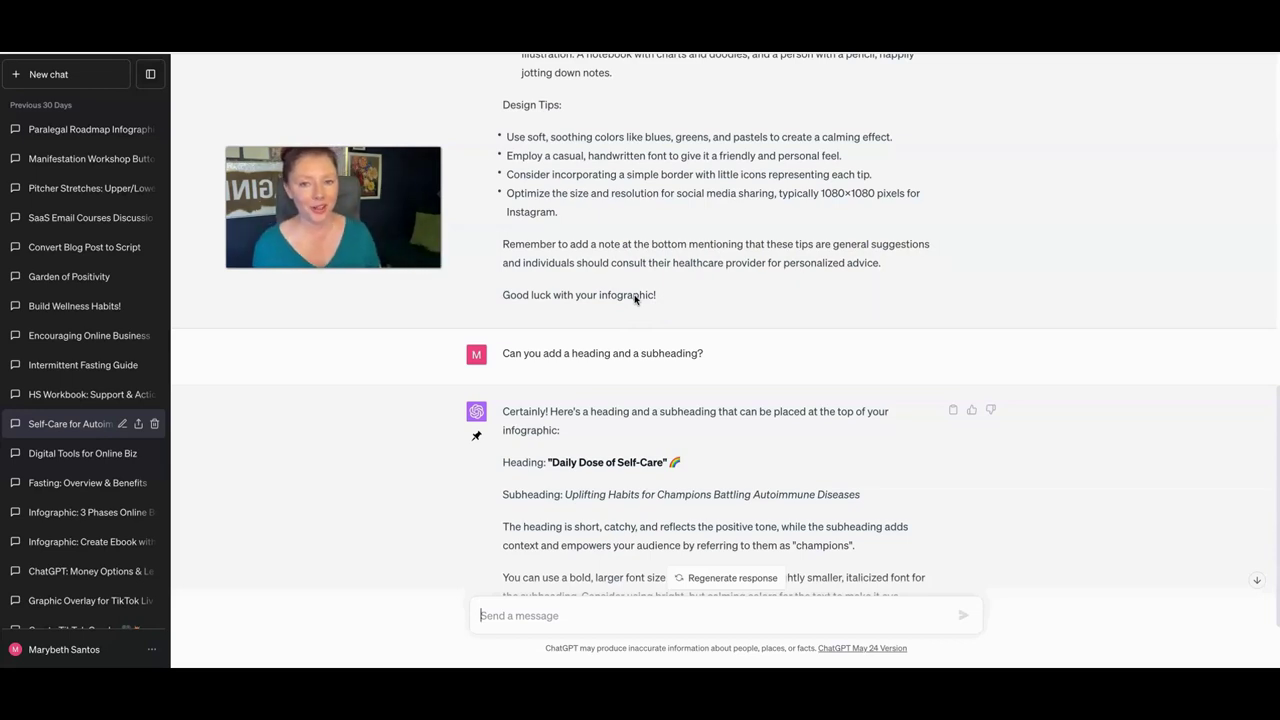
scroll(634, 298, up, 3)
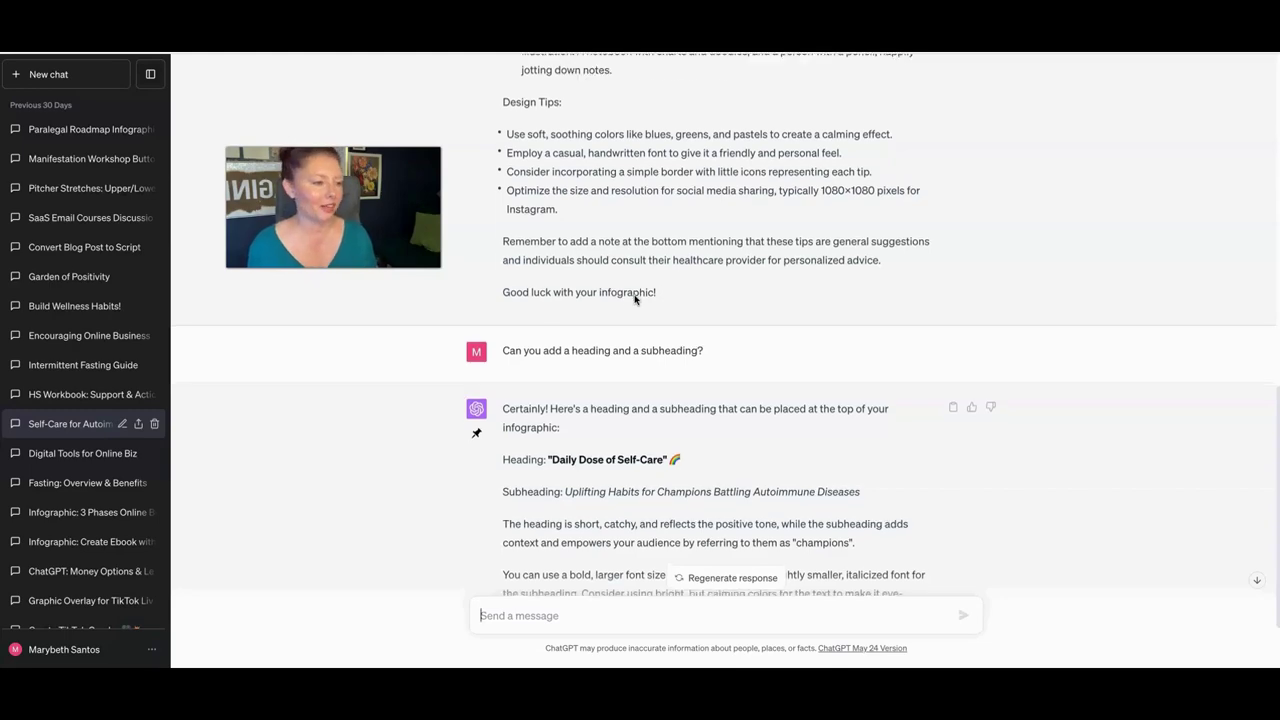
scroll(634, 298, up, 5)
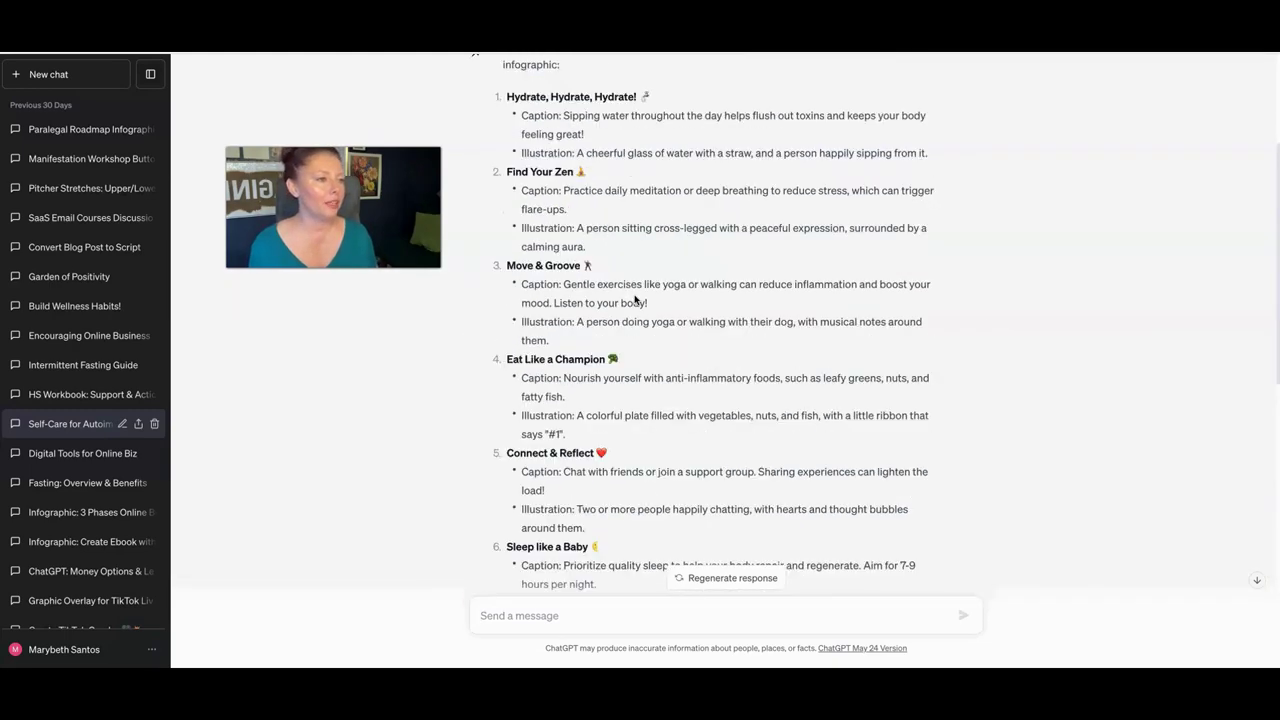
scroll(634, 298, up, 3)
scroll(634, 298, down, 4)
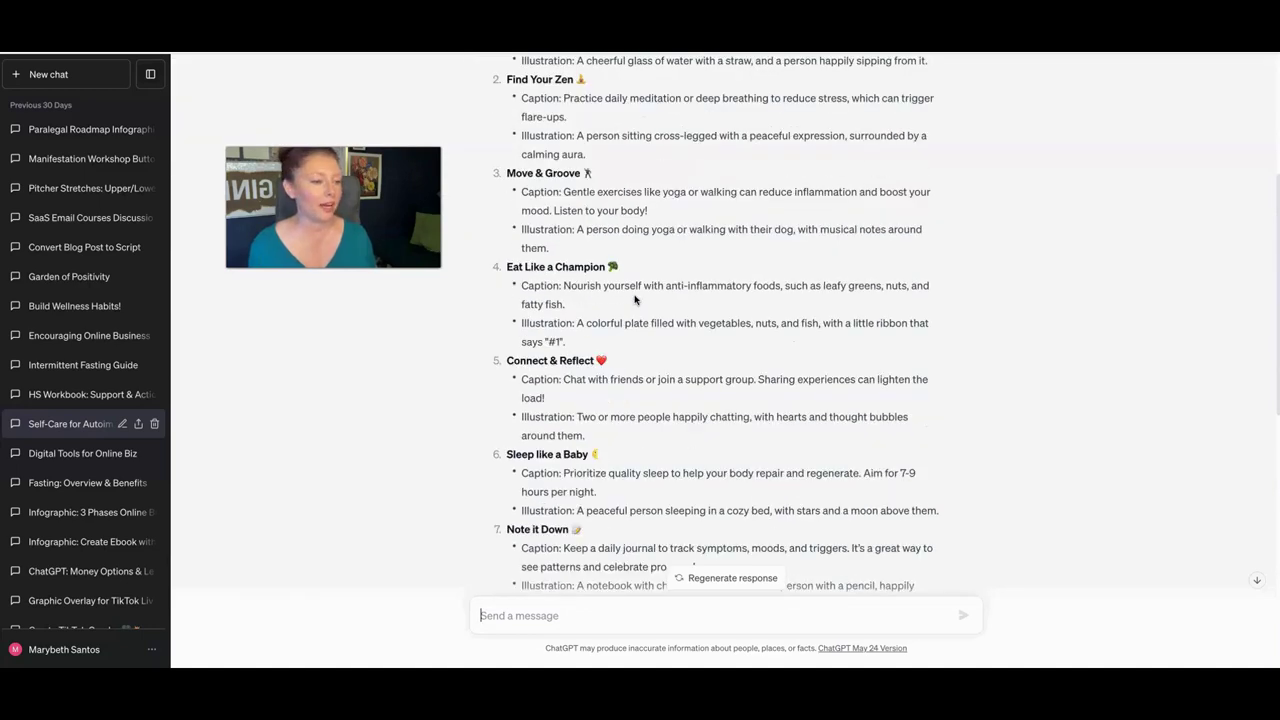
scroll(636, 297, down, 8)
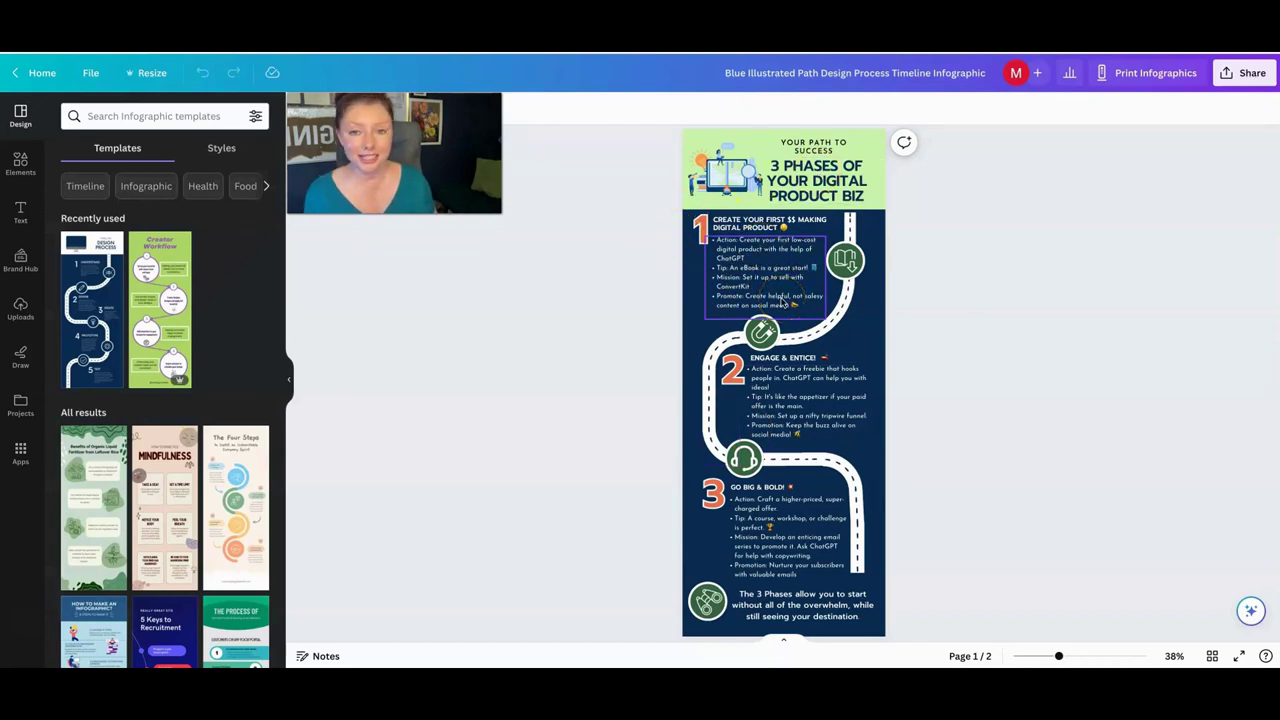
scroll(783, 302, down, 3)
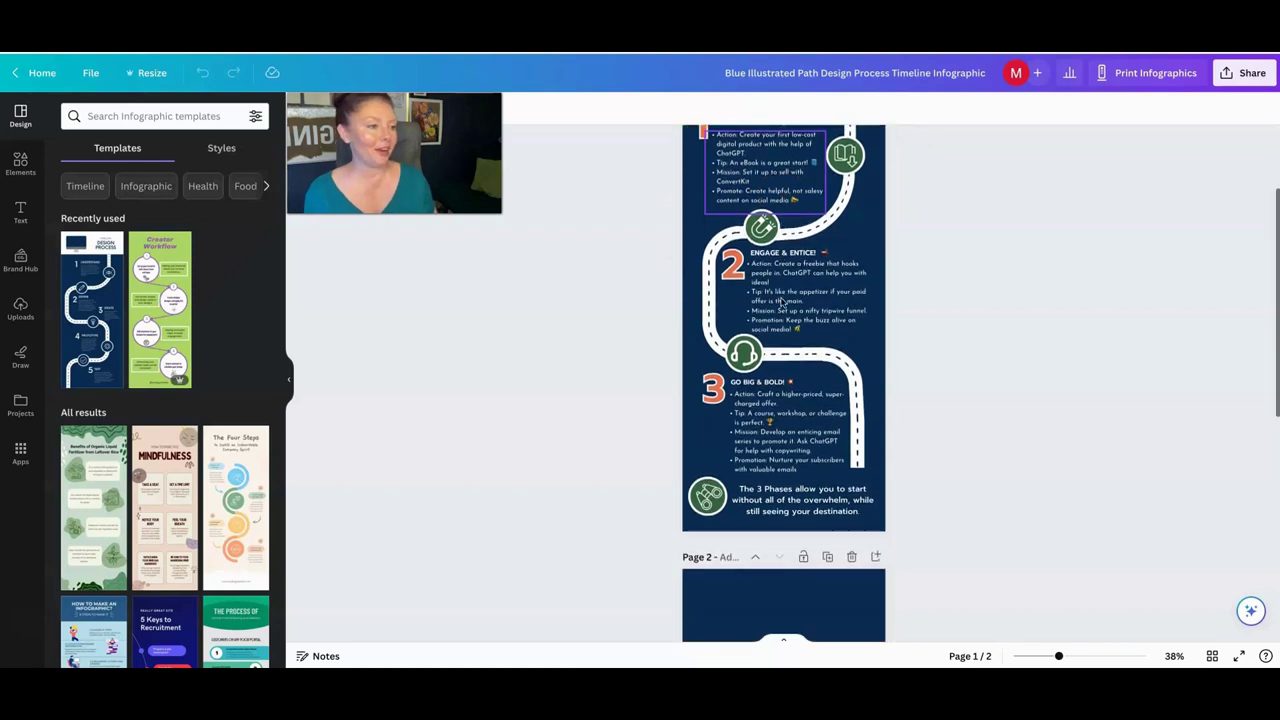
scroll(780, 298, up, 3)
click(776, 294)
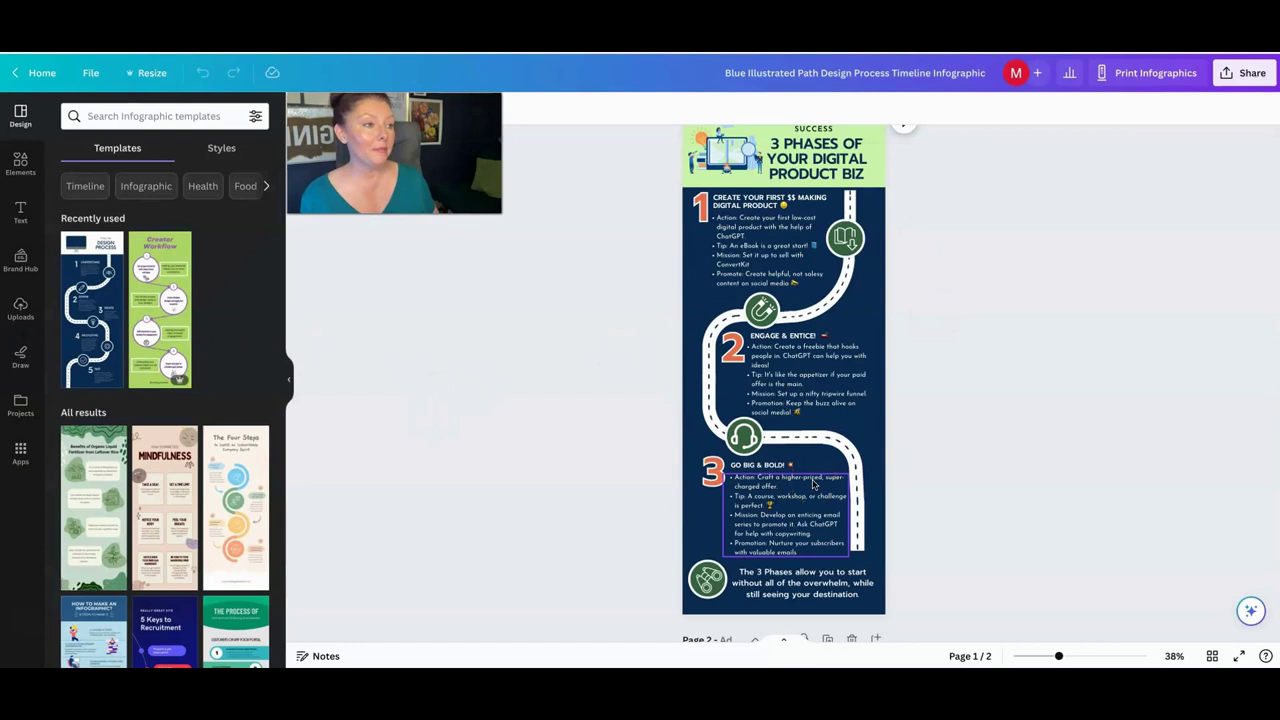
scroll(813, 480, up, 1)
scroll(813, 480, down, 1)
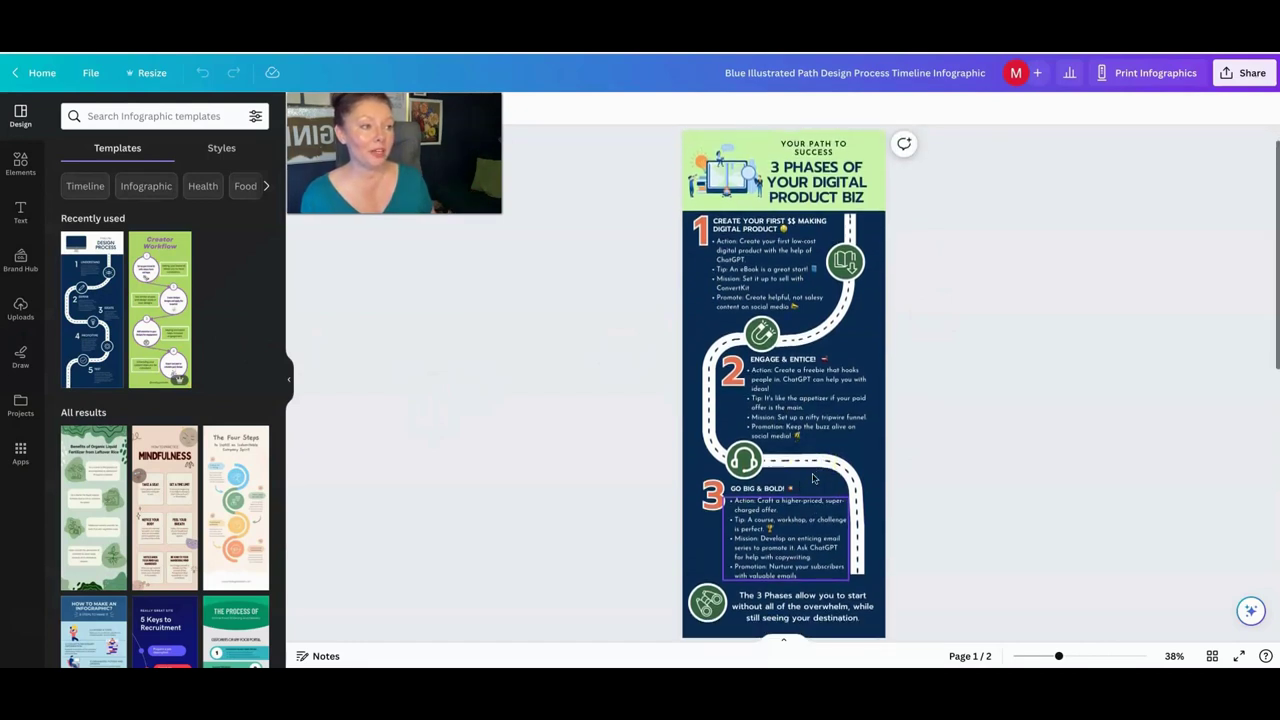